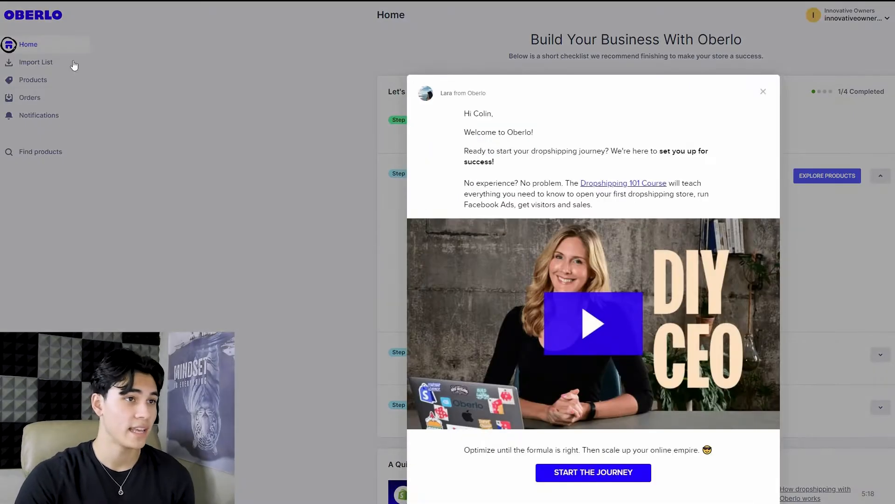
# - Add the AliExpress LED retractable dog leash to the Oberlo import list by its product URL and import it to the store
pyautogui.click(74, 65)
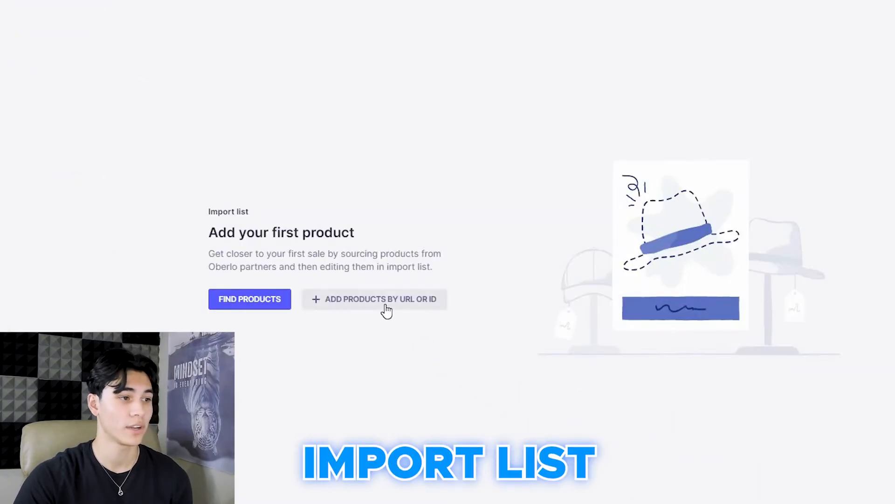
pyautogui.click(388, 309)
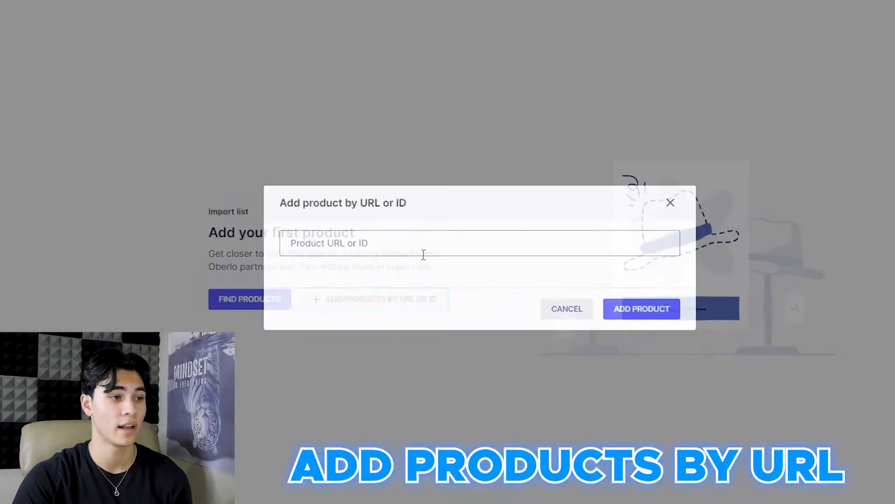
pyautogui.click(401, 241)
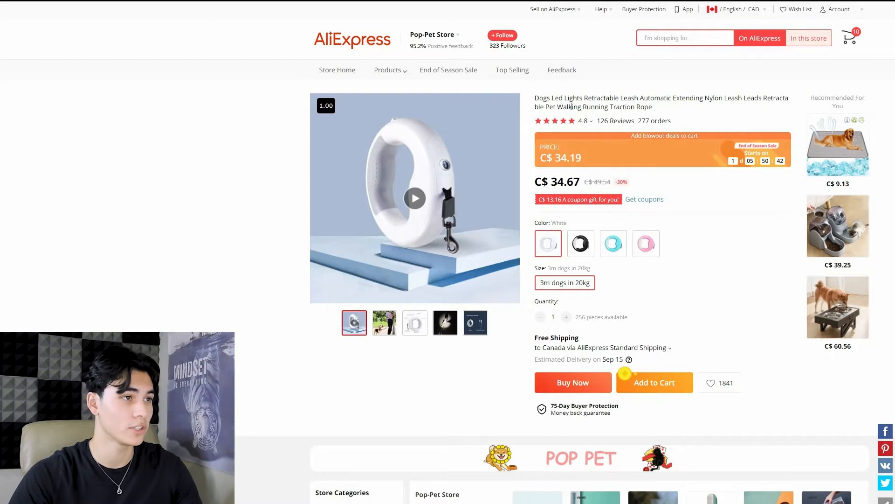
pyautogui.moveTo(535, 99); pyautogui.dragTo(639, 99)
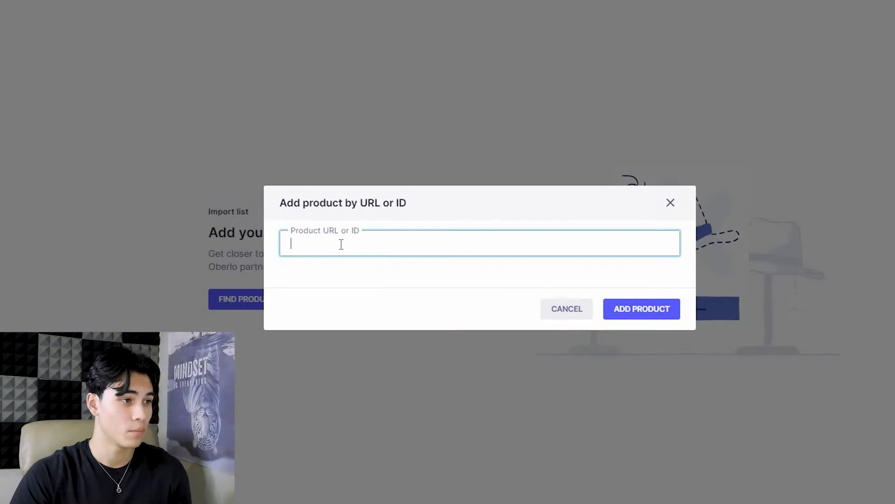
pyautogui.hotkey('ctrl', 'v')
pyautogui.click(646, 304)
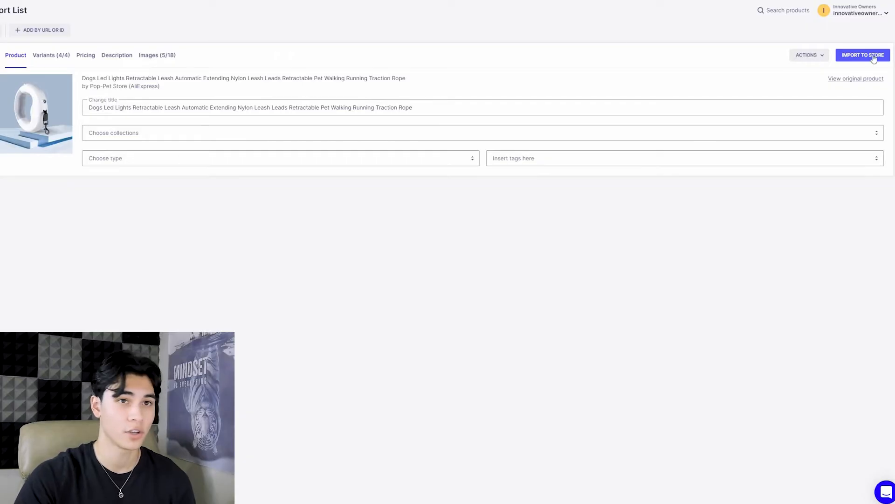
pyautogui.click(873, 56)
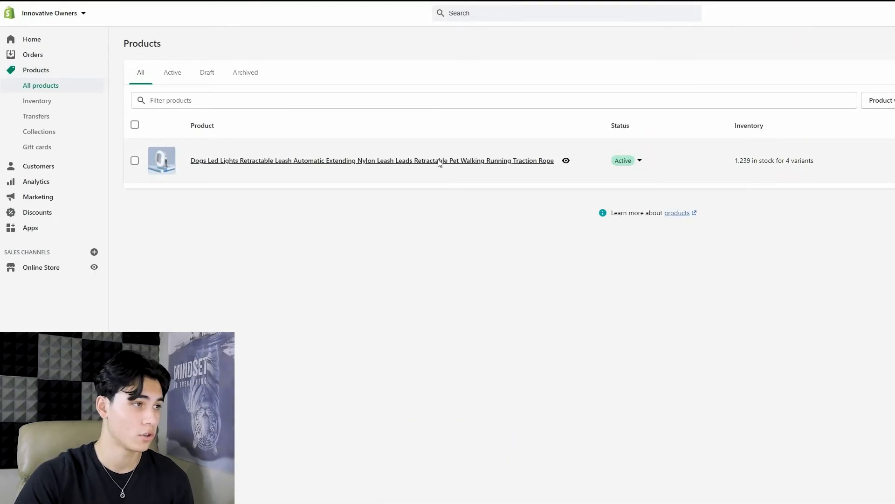
# - Open the imported dog leash product in Shopify and review its media images
pyautogui.click(449, 174)
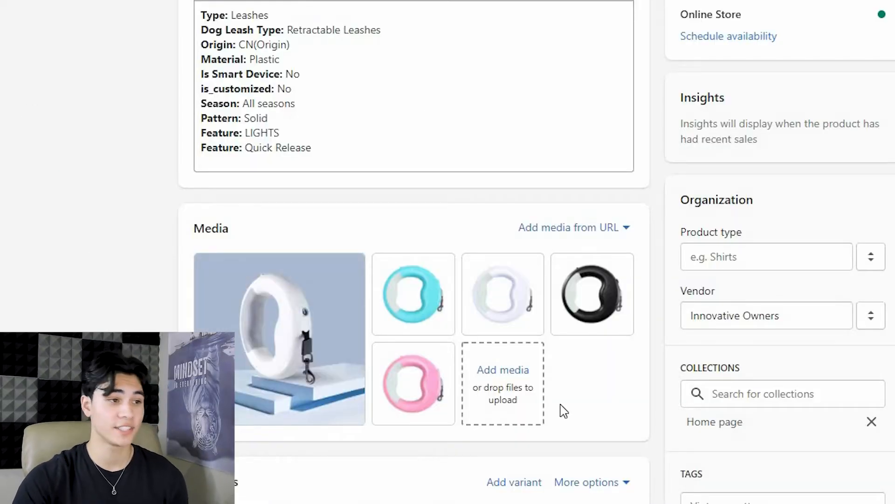
pyautogui.scroll(-3, 524, 176)
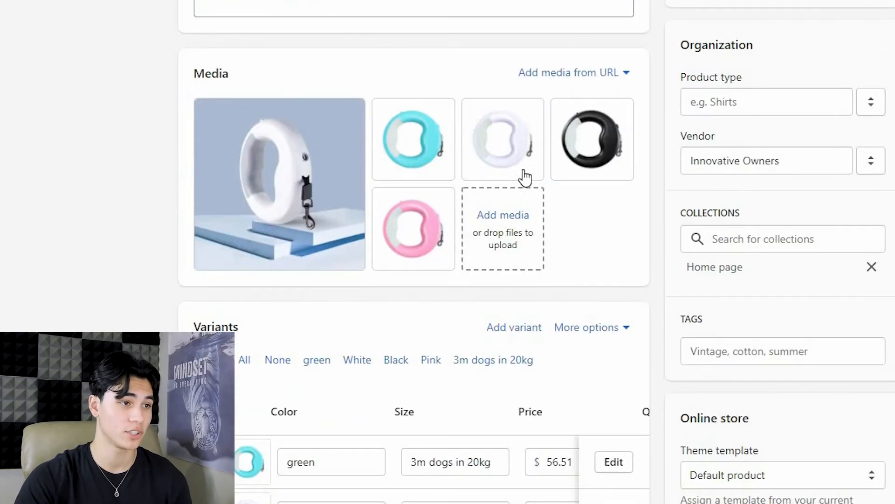
pyautogui.moveTo(526, 177)
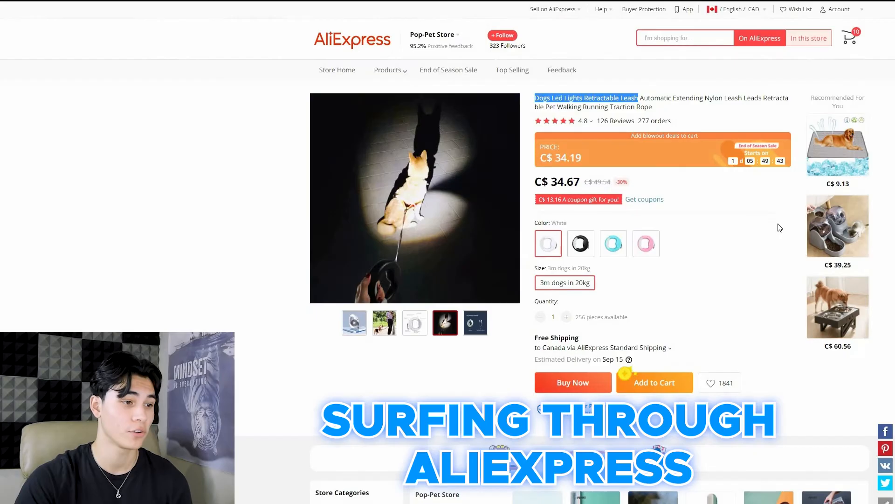
# - Look through the AliExpress leash listing's overview images and customer reviews for usable product pictures
pyautogui.scroll(-10, 689, 269)
pyautogui.scroll(3, 672, 226)
pyautogui.scroll(-15, 687, 249)
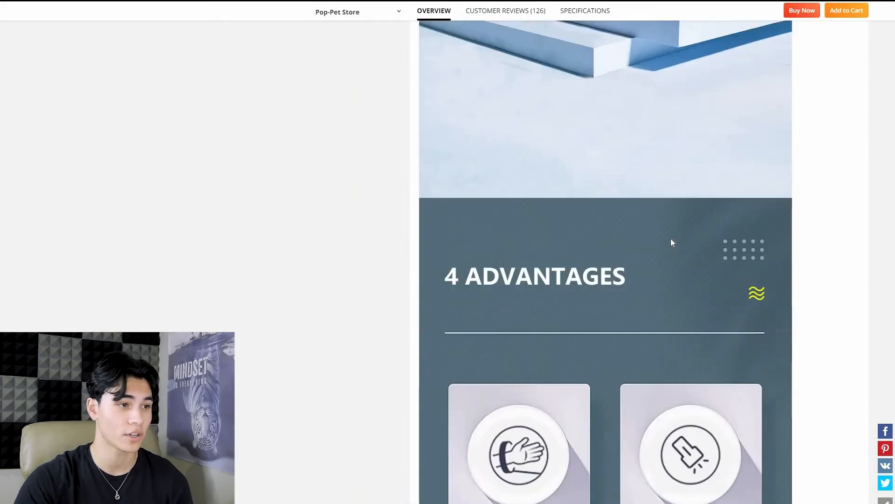
pyautogui.scroll(-20, 672, 239)
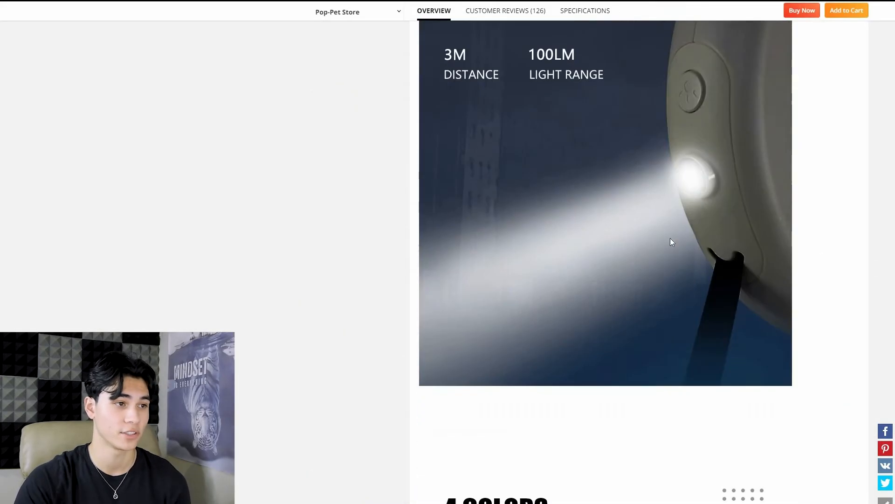
pyautogui.scroll(7, 670, 242)
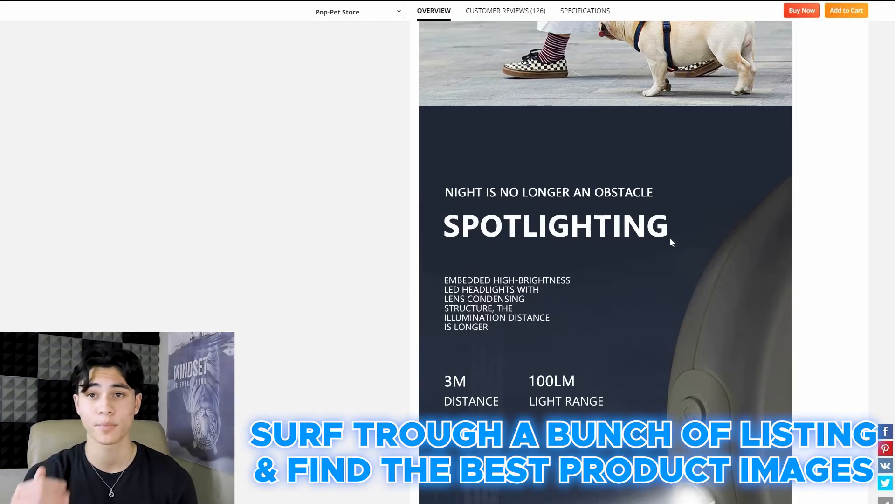
pyautogui.scroll(-10, 630, 259)
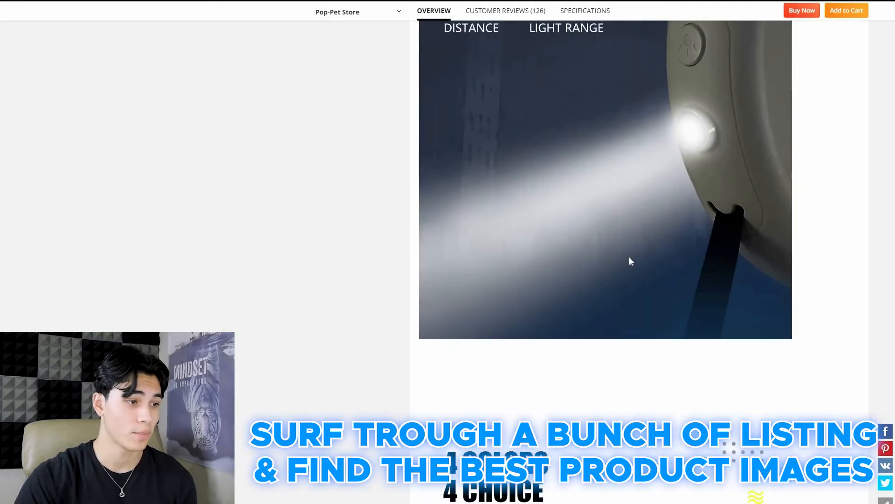
pyautogui.scroll(-20, 631, 261)
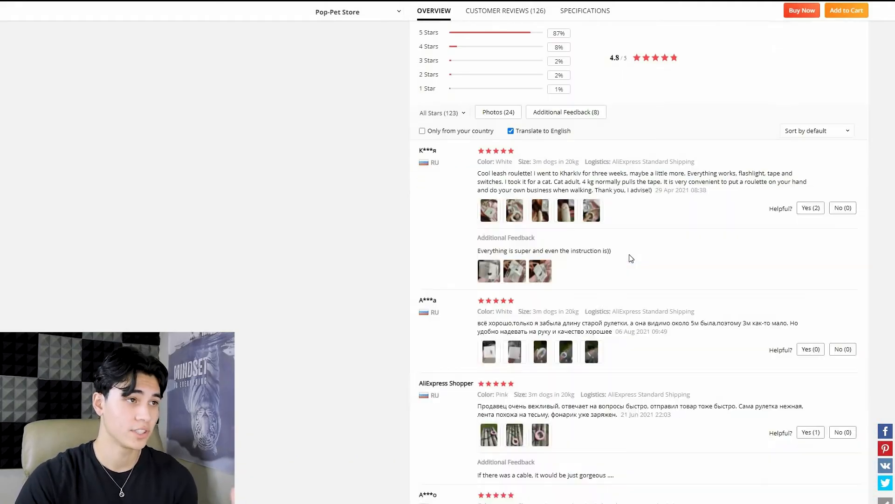
pyautogui.scroll(20, 631, 258)
pyautogui.scroll(20, 631, 258)
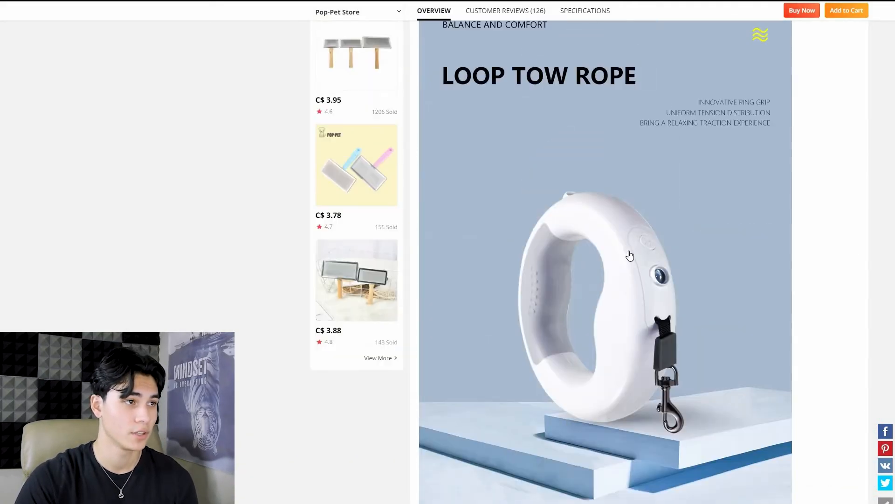
pyautogui.scroll(15, 629, 250)
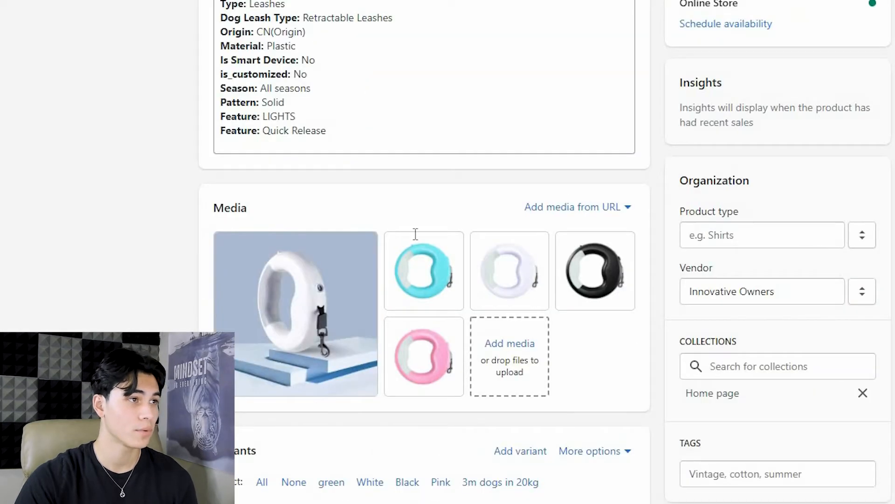
# - Replace the Shopify product's title with "Techno Leash"
pyautogui.scroll(3, 416, 233)
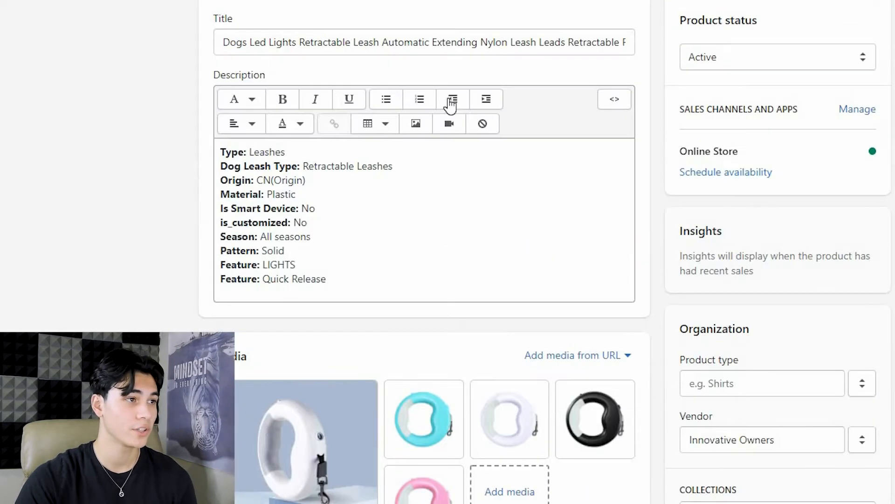
pyautogui.click(435, 42)
pyautogui.hotkey('ctrl', 'a')
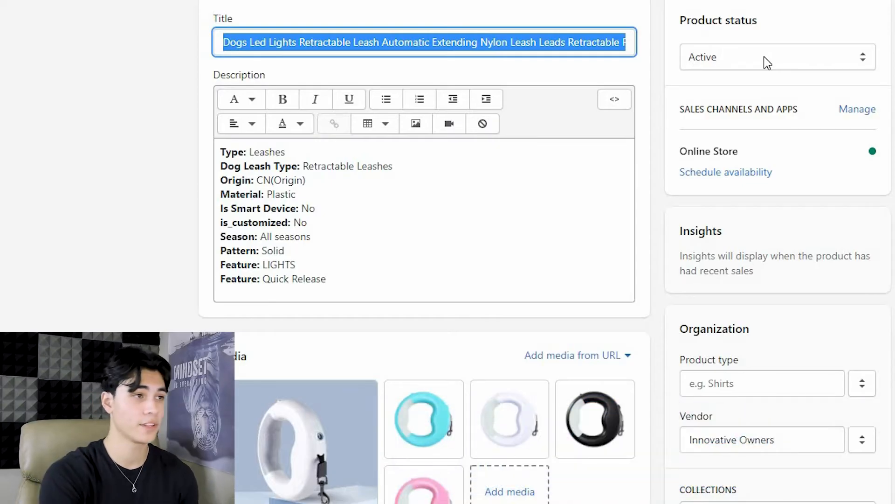
pyautogui.press('BackSpace')
pyautogui.write('Techno Leas')
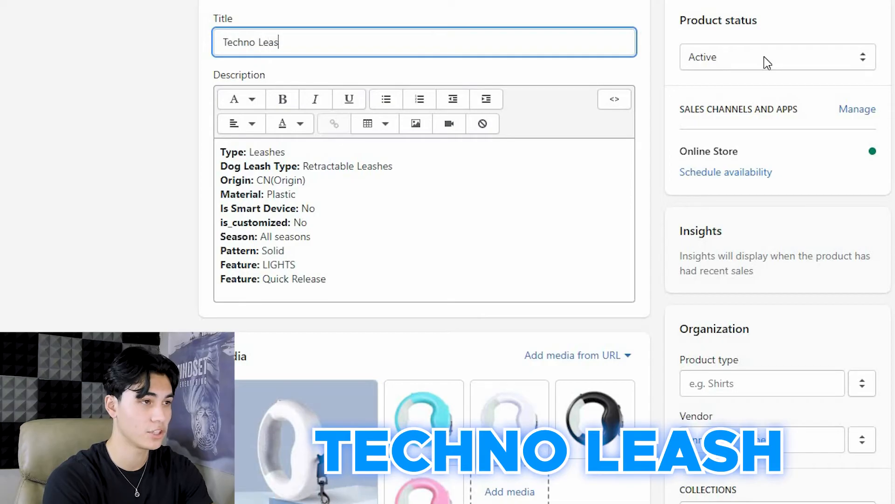
pyautogui.write('h')
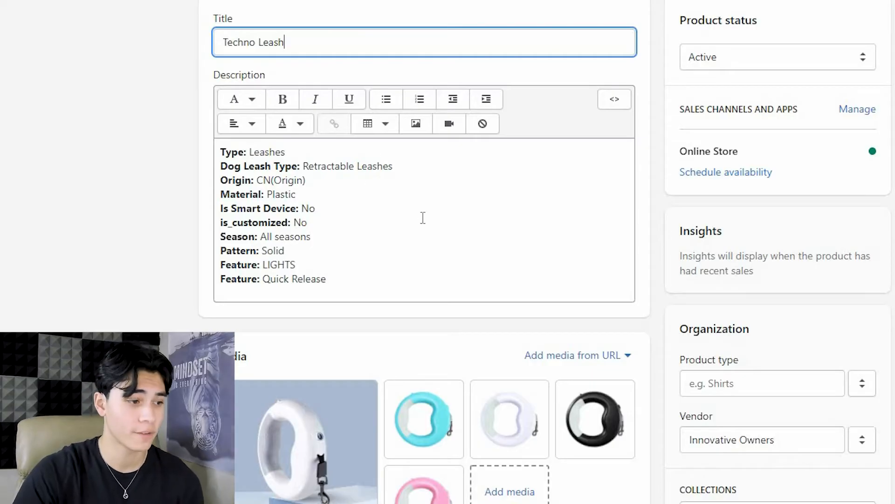
# - Try to remove the Size option from the product's variants, keeping only the Color option
pyautogui.scroll(-5, 435, 236)
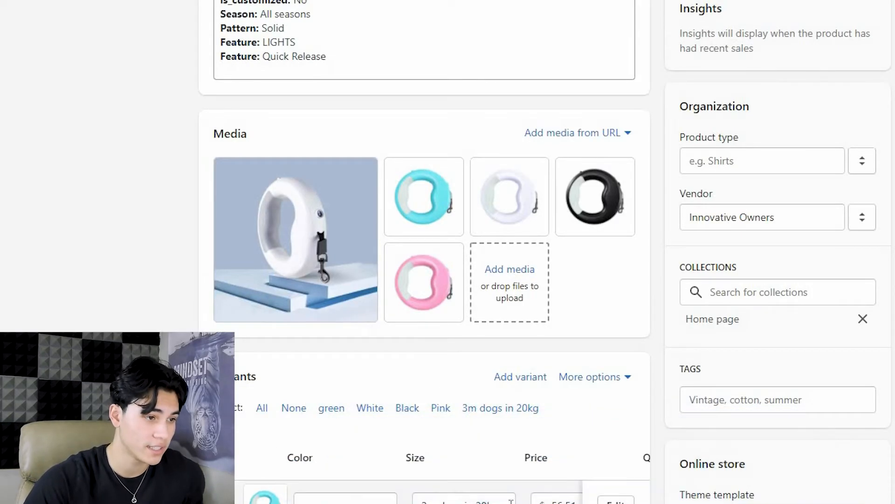
pyautogui.scroll(-3, 530, 413)
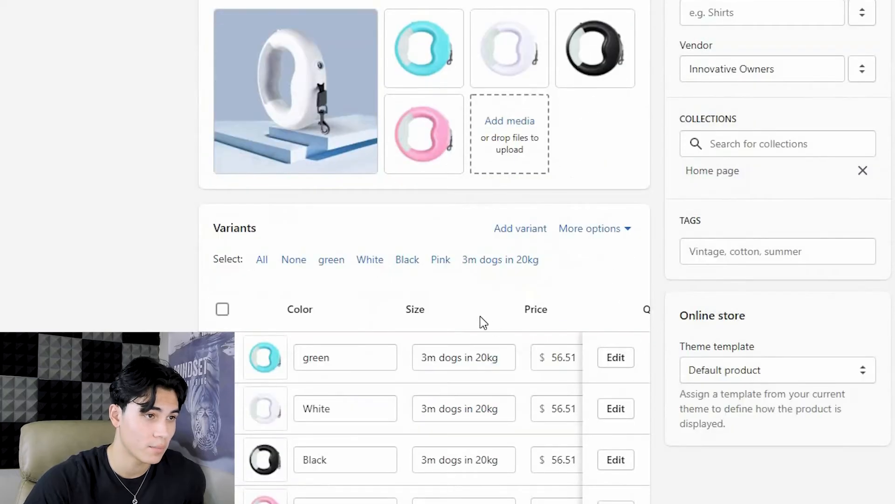
pyautogui.scroll(-1, 449, 278)
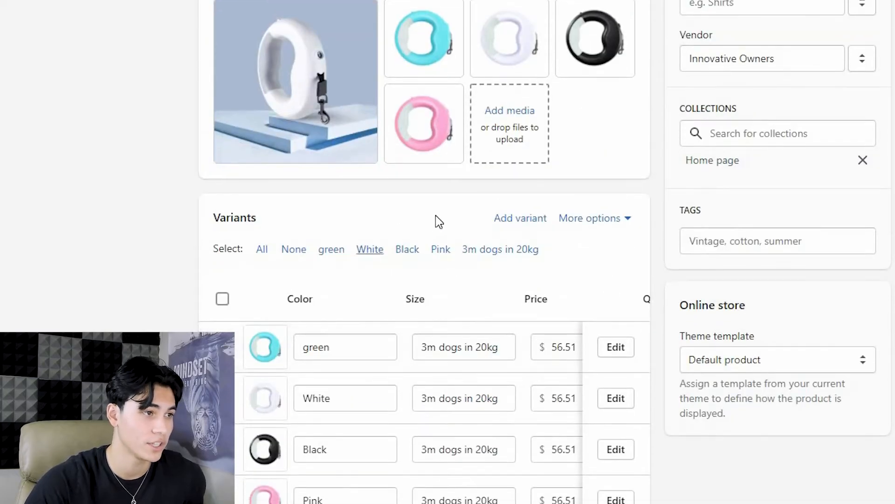
pyautogui.click(606, 221)
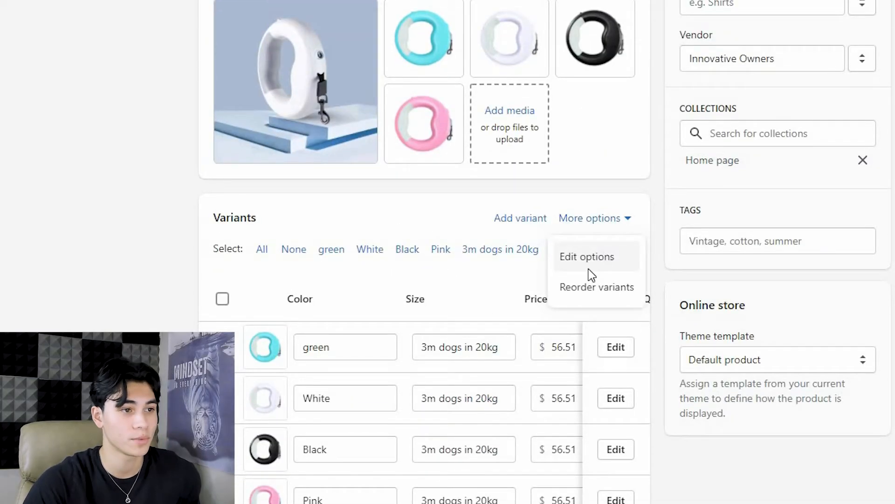
pyautogui.click(587, 257)
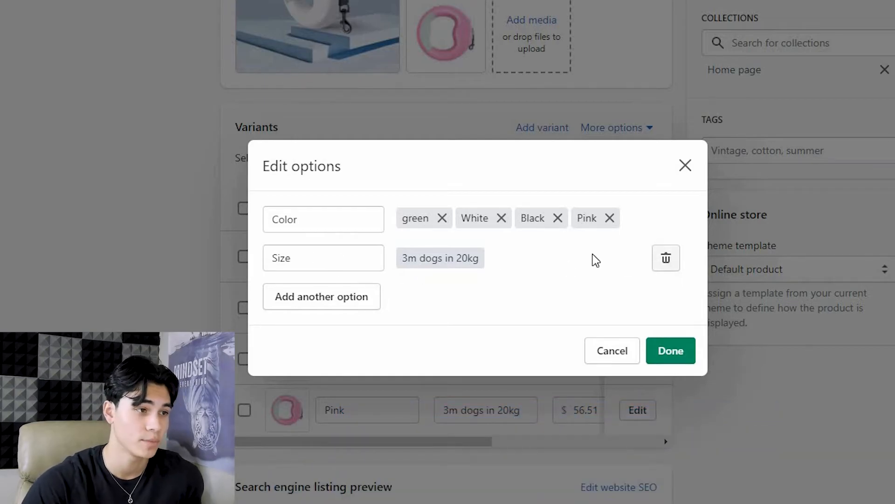
pyautogui.click(666, 258)
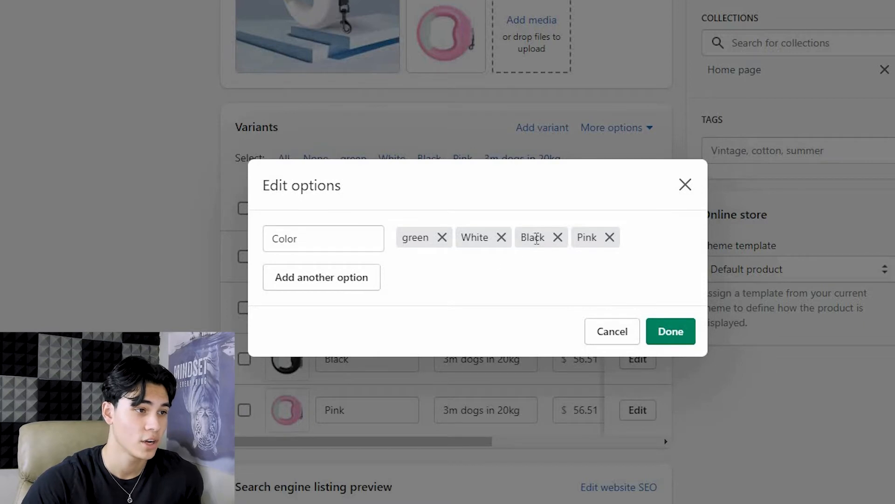
pyautogui.click(672, 336)
# - Reorder the color variants as White, Black, Pink, green and save the order
pyautogui.click(616, 128)
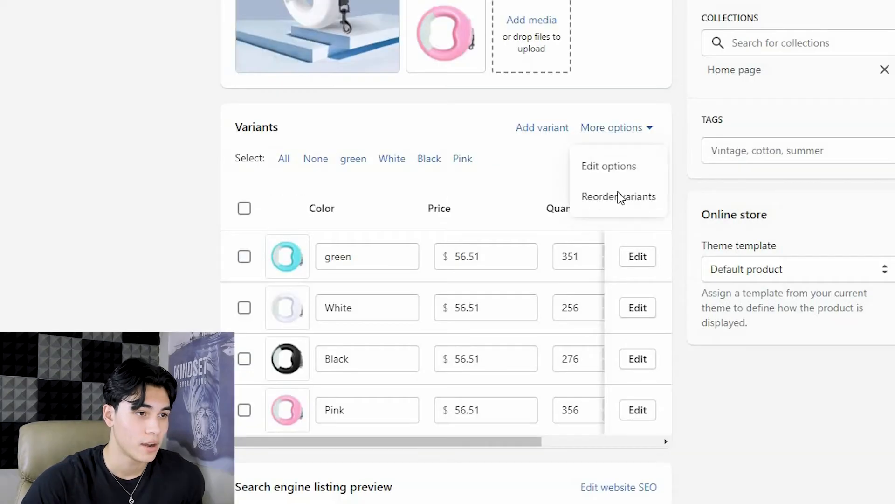
pyautogui.click(620, 196)
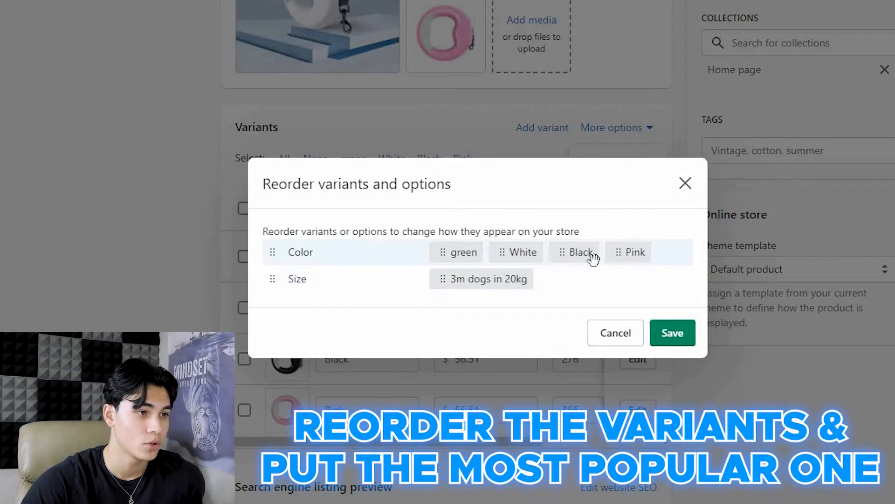
pyautogui.moveTo(565, 255)
pyautogui.mouseDown()
pyautogui.moveTo(464, 251)
pyautogui.moveTo(578, 255)
pyautogui.mouseUp()
pyautogui.moveTo(636, 251); pyautogui.dragTo(573, 254)
pyautogui.click(675, 332)
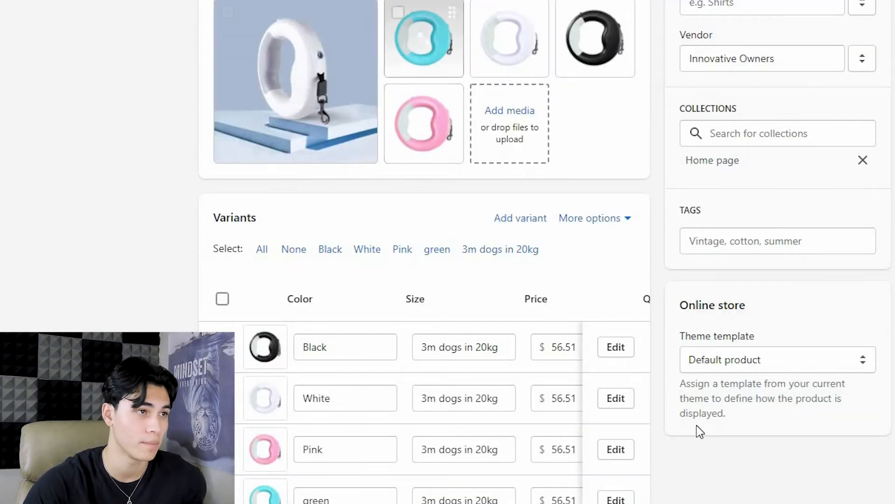
pyautogui.click(590, 218)
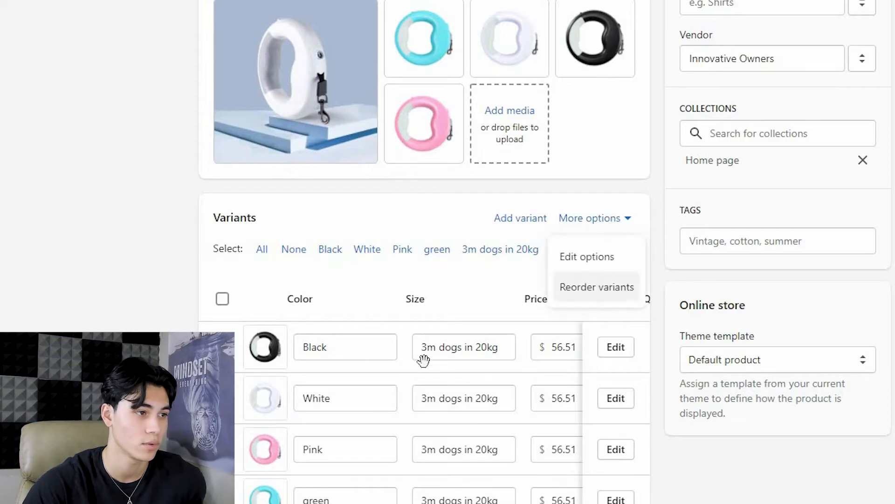
pyautogui.click(596, 285)
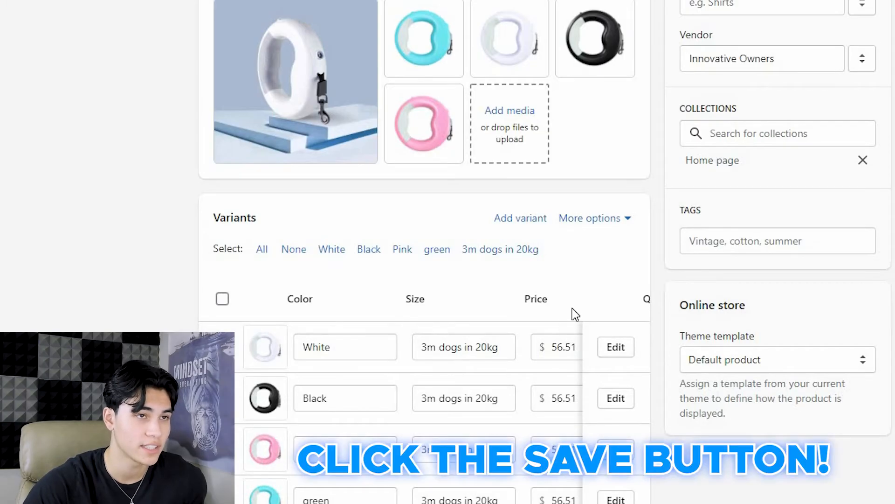
# - Delete the entire imported specification list from the product description
pyautogui.scroll(7, 575, 314)
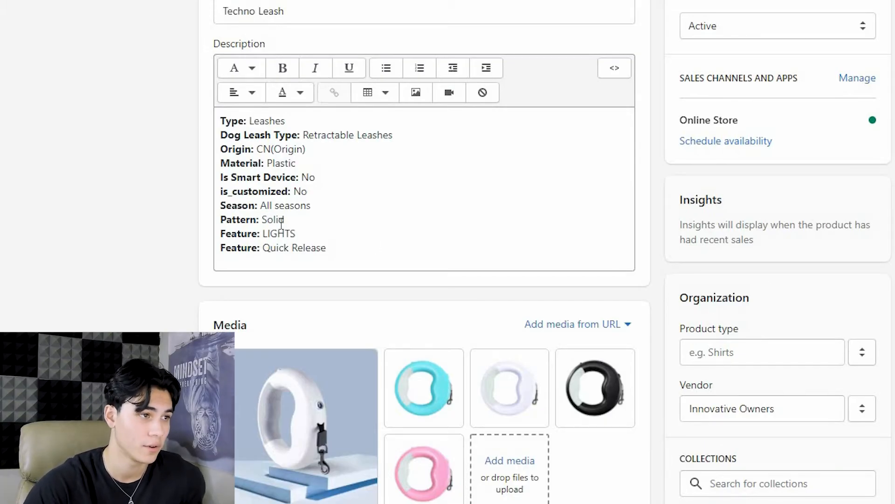
pyautogui.moveTo(327, 248); pyautogui.dragTo(180, 122)
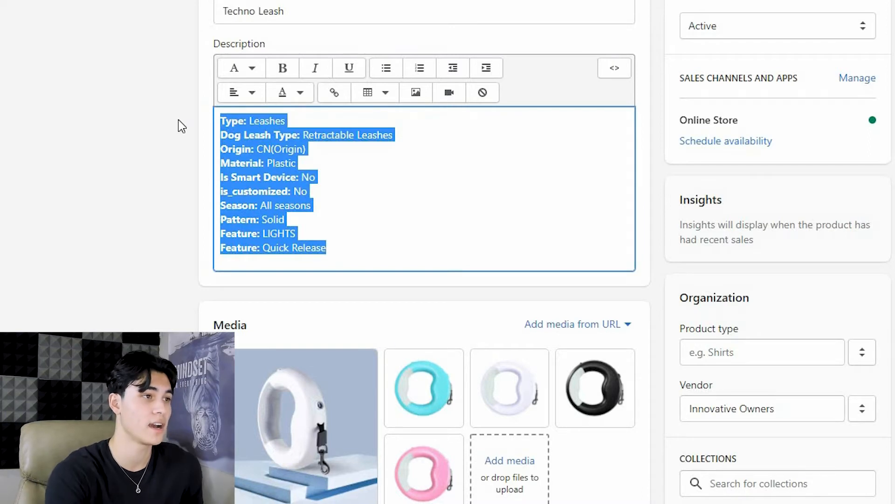
pyautogui.press('BackSpace')
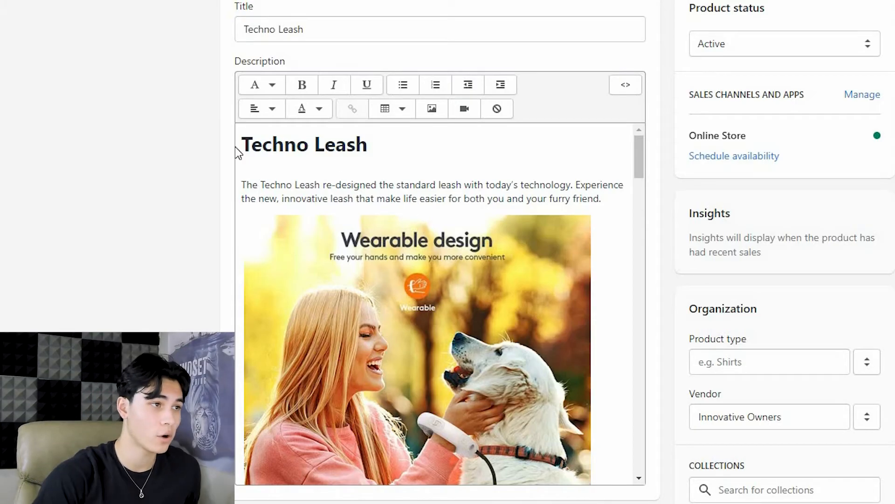
# - Format the "Techno Leash" line at the start of the product description as Heading 1
pyautogui.moveTo(243, 145); pyautogui.dragTo(408, 153)
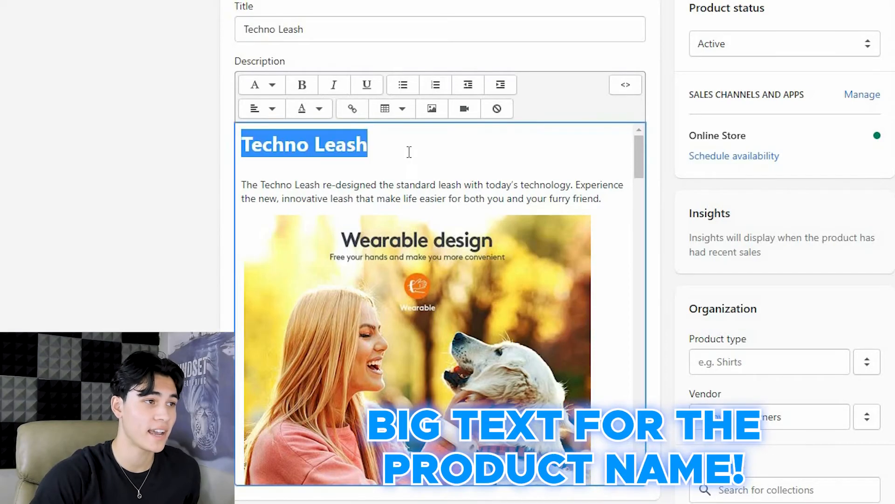
pyautogui.click(409, 151)
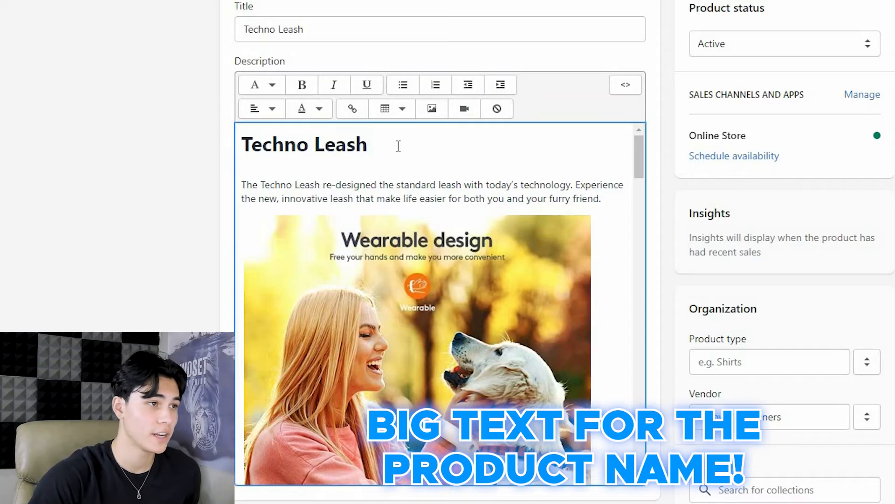
pyautogui.hotkey('shift', 'Home')
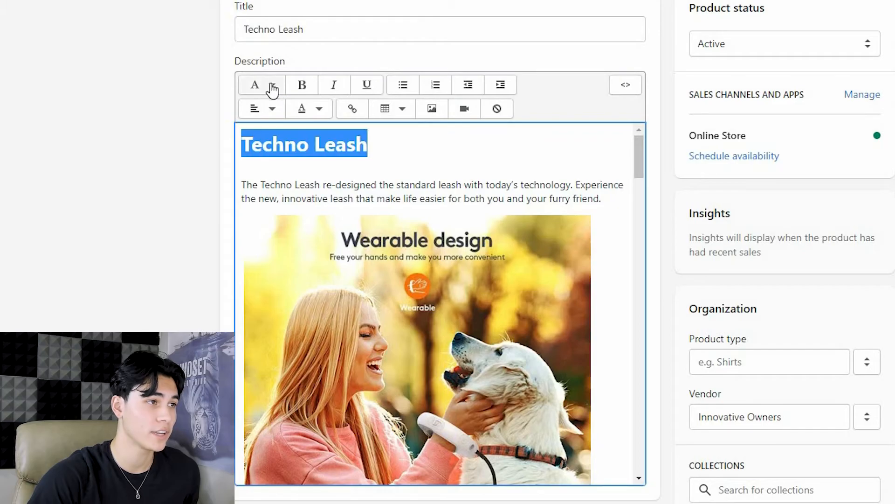
pyautogui.click(269, 84)
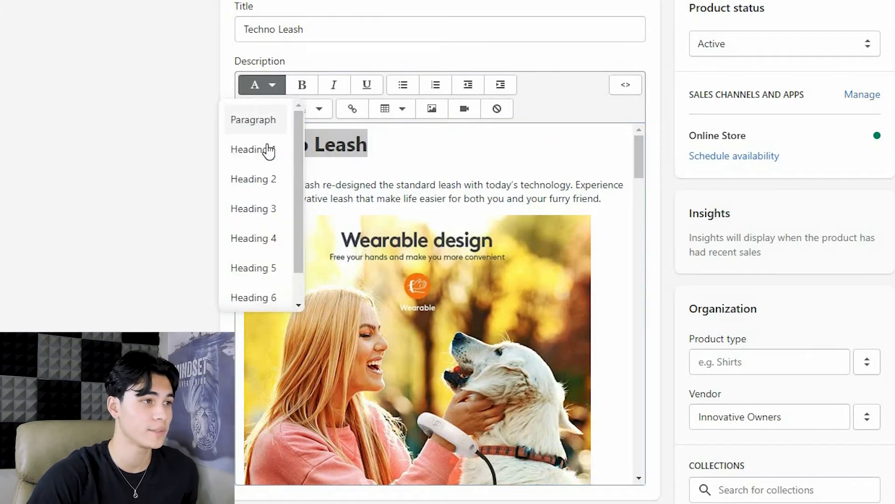
pyautogui.click(268, 142)
pyautogui.click(272, 85)
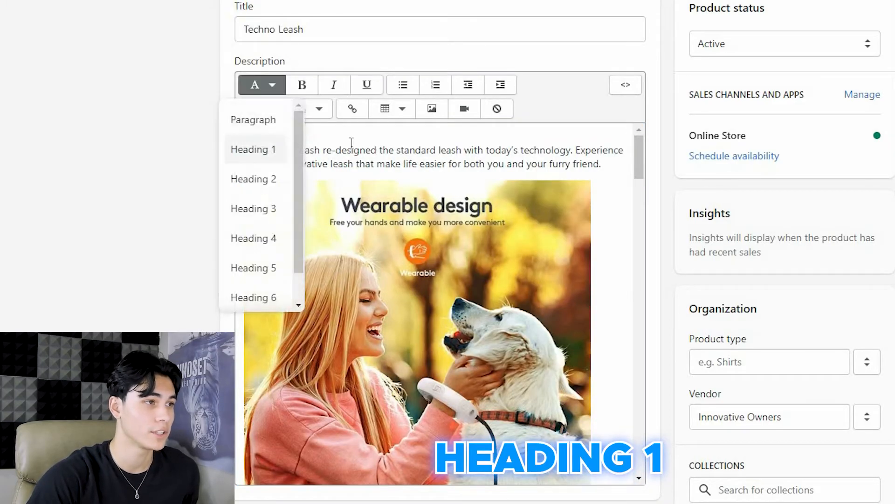
pyautogui.click(254, 148)
pyautogui.click(439, 140)
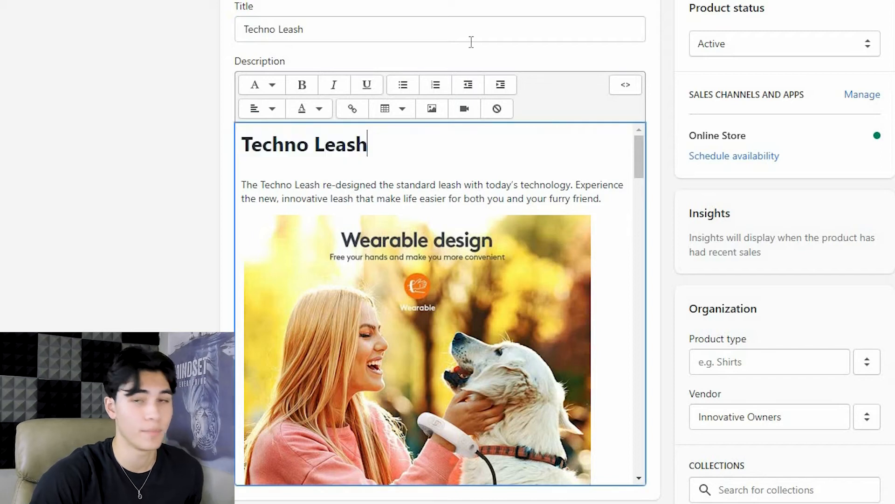
# - Review the introductory hook paragraph beneath the Techno Leash heading and the "Wearable design" image that follows it
pyautogui.click(240, 185)
pyautogui.keyDown('shift'); pyautogui.click(605, 200); pyautogui.keyUp('shift')
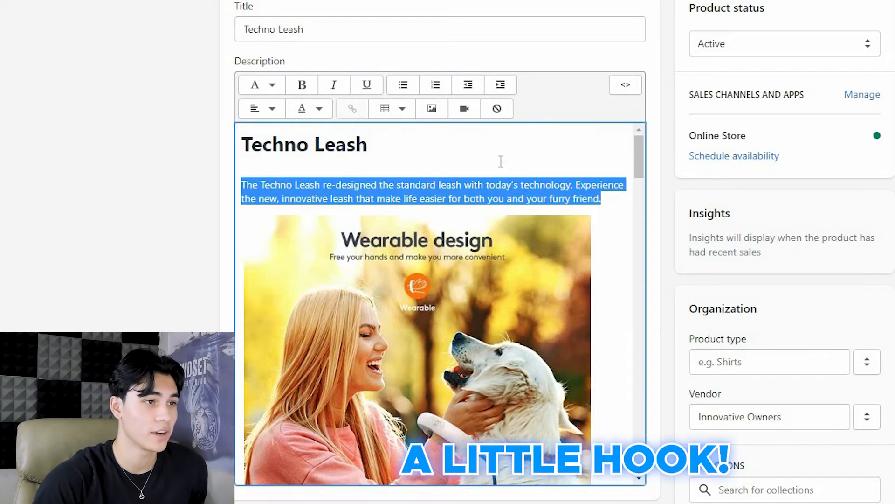
pyautogui.click(466, 199)
pyautogui.scroll(-2, 510, 209)
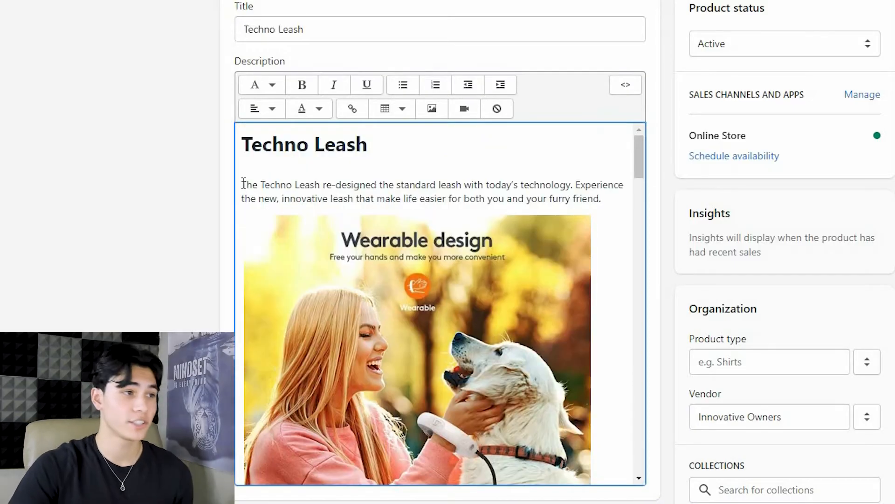
pyautogui.moveTo(242, 185)
pyautogui.mouseDown()
pyautogui.moveTo(624, 199)
pyautogui.moveTo(616, 205)
pyautogui.mouseUp()
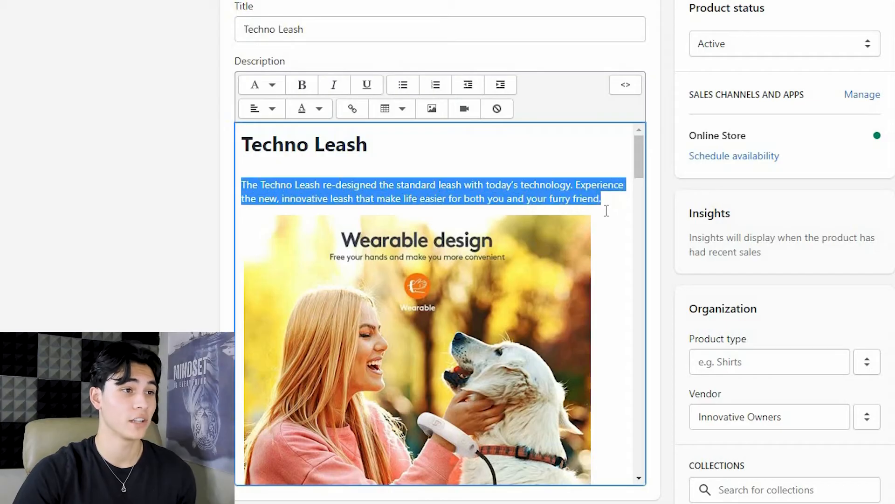
pyautogui.click(563, 246)
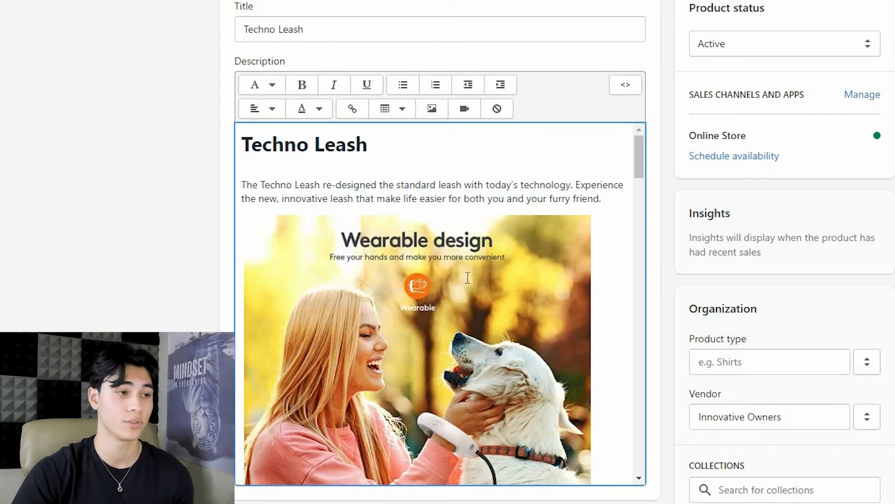
pyautogui.scroll(-3, 468, 278)
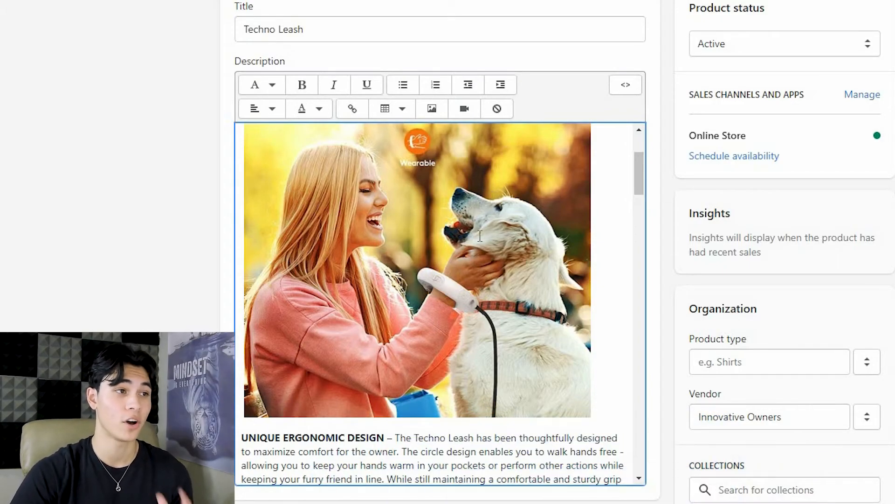
pyautogui.scroll(2, 502, 235)
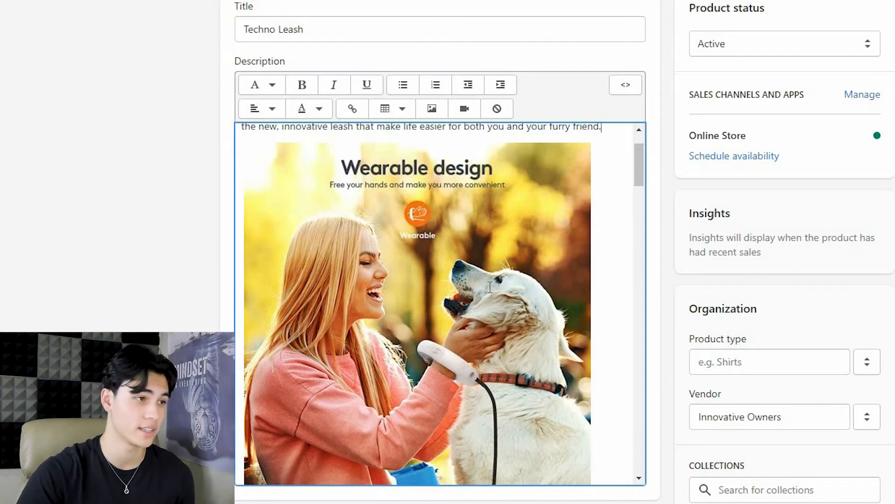
# - Review the description's feature paragraphs and their images, from "UNIQUE ERGONOMIC DESIGN" through "QUICK BRAKE AND LOCK" to the end
pyautogui.scroll(-8, 490, 287)
pyautogui.moveTo(242, 220); pyautogui.dragTo(350, 278)
pyautogui.hotkey('ctrl', 'b')
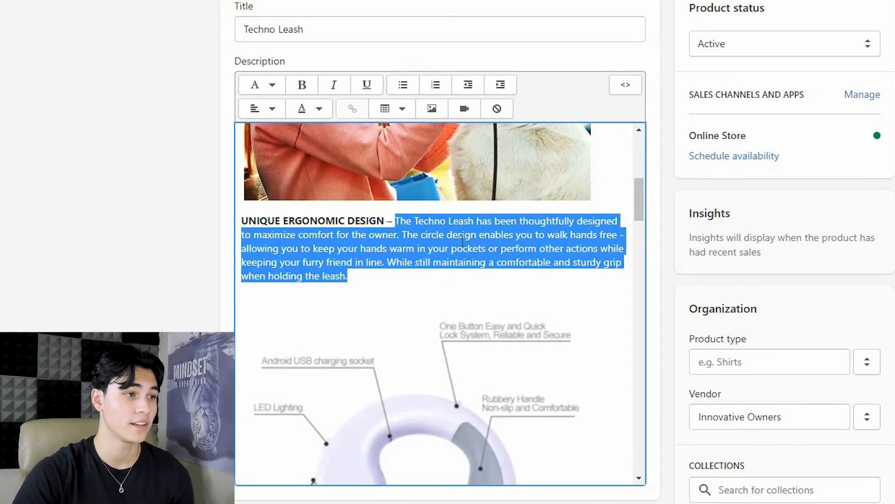
pyautogui.hotkey('shift', 'Up')
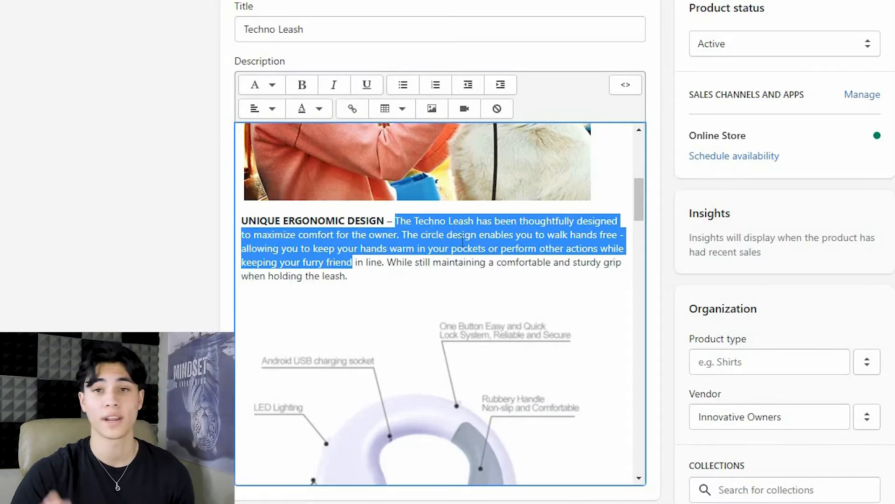
pyautogui.click(504, 234)
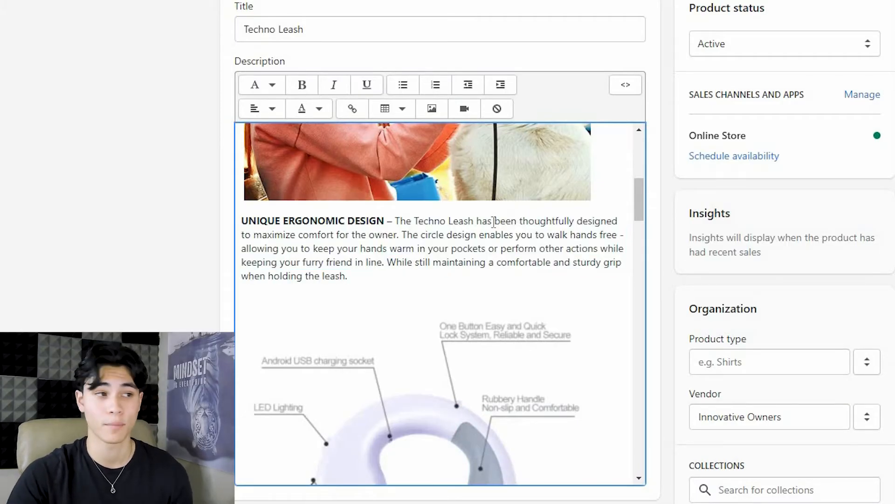
pyautogui.scroll(-7, 493, 223)
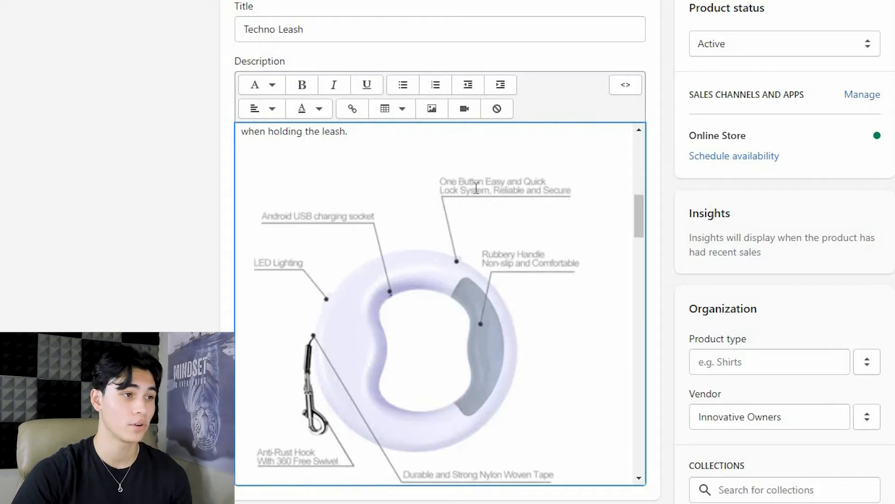
pyautogui.scroll(-3, 261, 252)
pyautogui.moveTo(242, 252); pyautogui.dragTo(616, 280)
pyautogui.scroll(-8, 456, 280)
pyautogui.moveTo(287, 316); pyautogui.dragTo(438, 308)
pyautogui.scroll(-15, 437, 293)
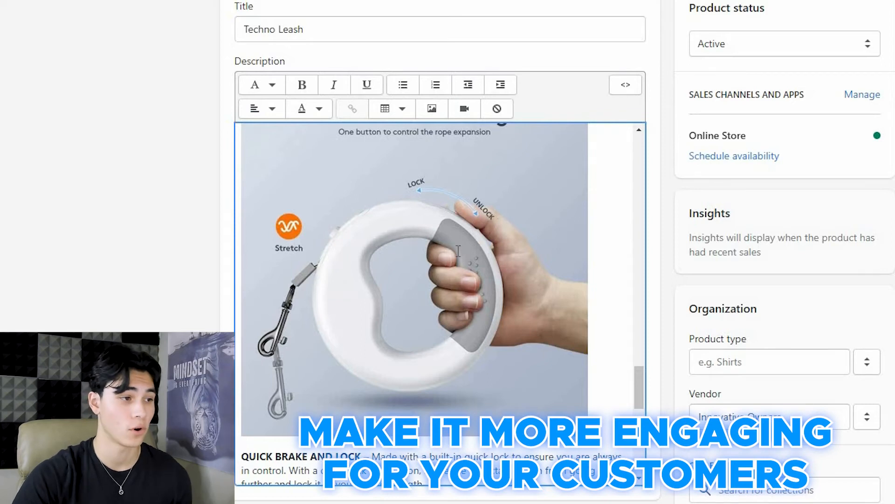
pyautogui.scroll(-10, 458, 251)
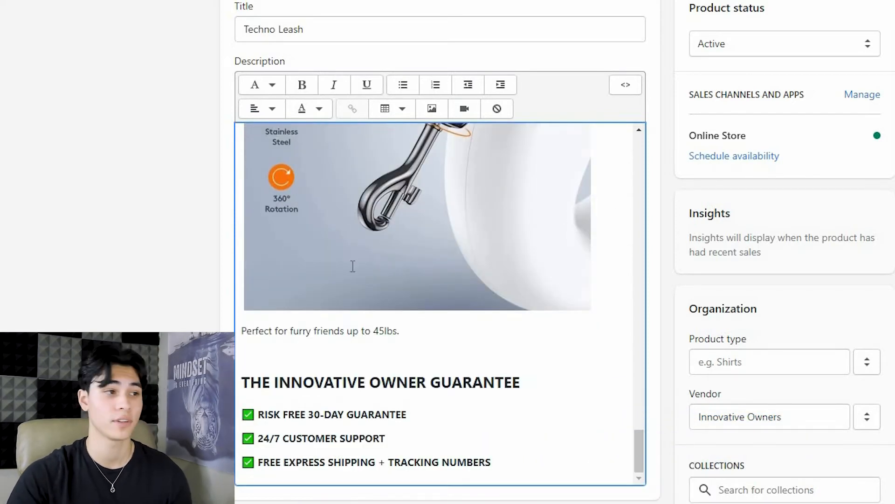
# - Examine the closing sentence on the suitable dog weight, including its "furry friends" wording
pyautogui.tripleClick(387, 331)
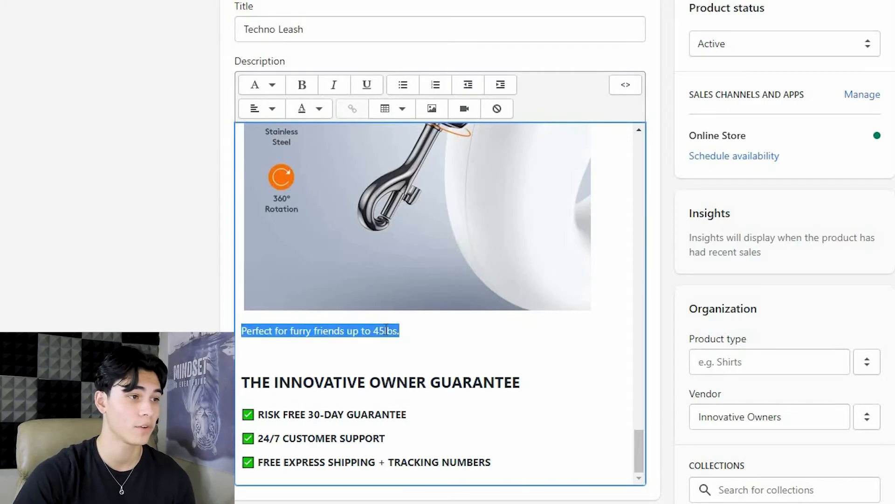
pyautogui.click(388, 332)
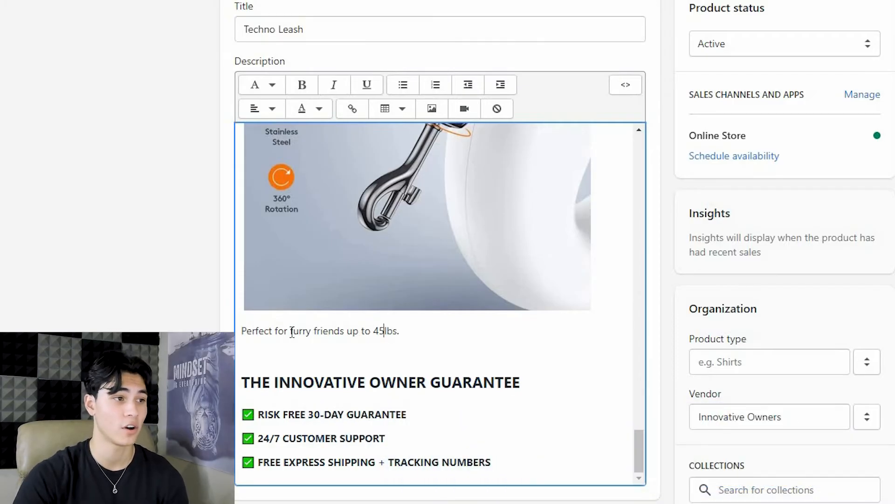
pyautogui.moveTo(290, 330); pyautogui.dragTo(344, 331)
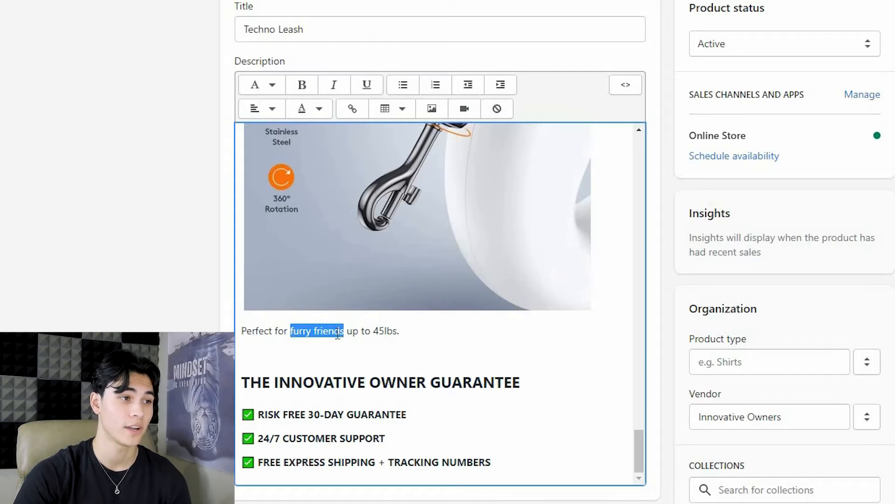
pyautogui.click(337, 332)
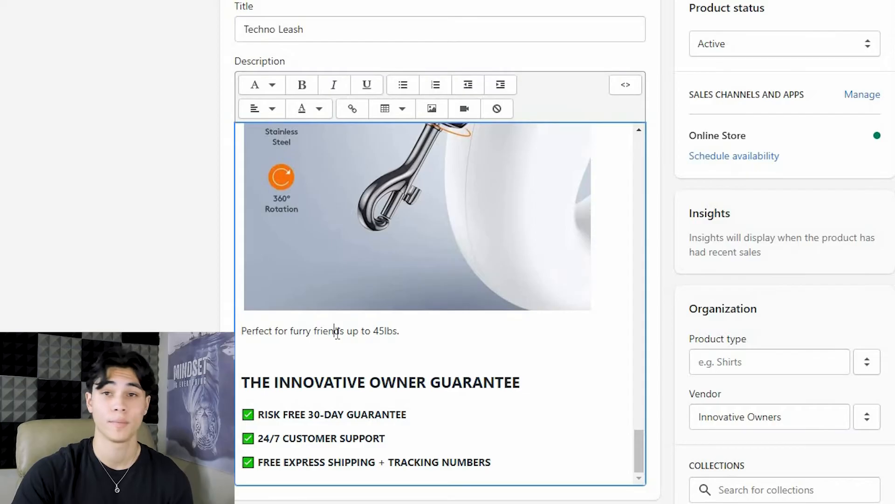
# - Review the "THE INNOVATIVE OWNER GUARANTEE" section and its checkmarked lines on the guarantee, customer support and shipping
pyautogui.click(451, 383)
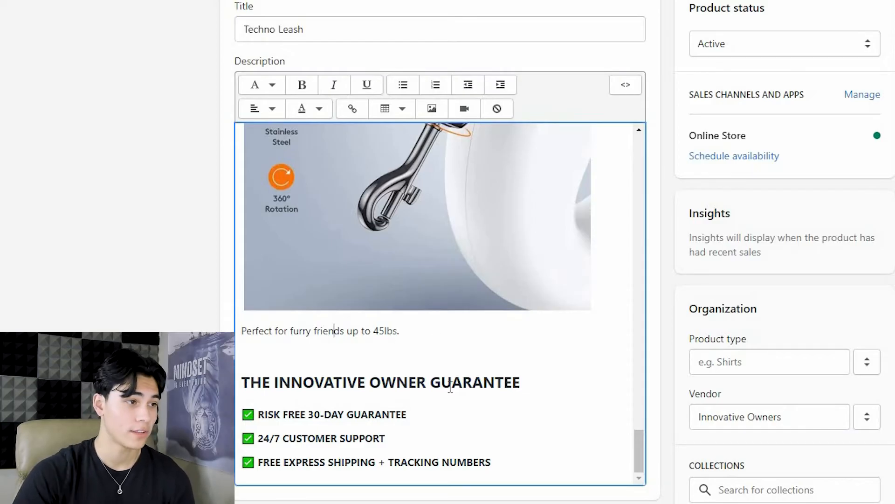
pyautogui.tripleClick(451, 383)
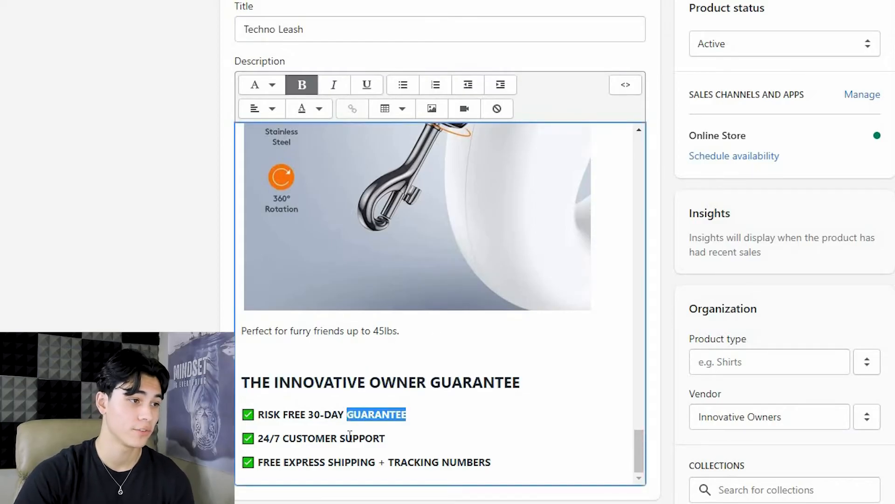
pyautogui.tripleClick(353, 415)
pyautogui.moveTo(386, 439); pyautogui.dragTo(472, 455)
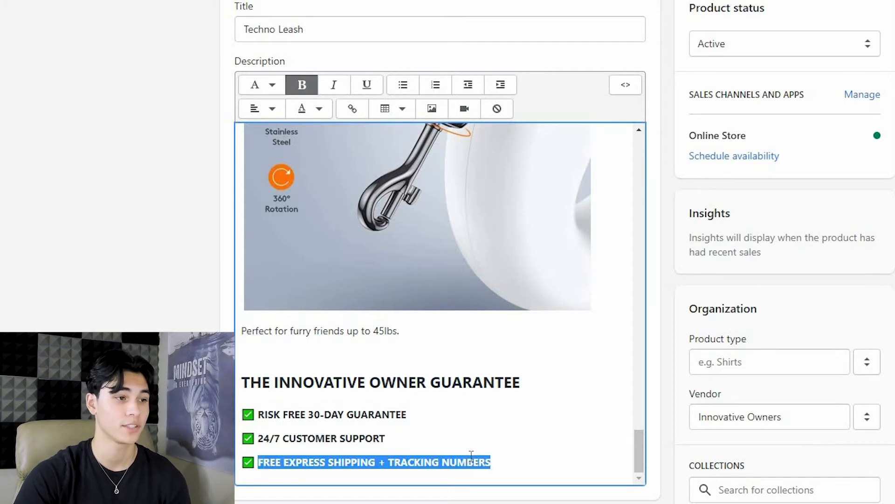
pyautogui.click(472, 455)
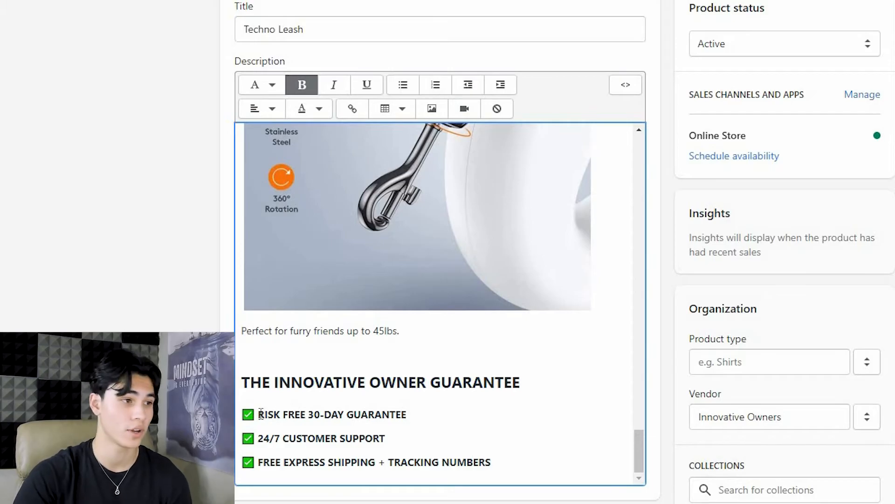
pyautogui.moveTo(258, 414); pyautogui.dragTo(407, 415)
pyautogui.click(381, 415)
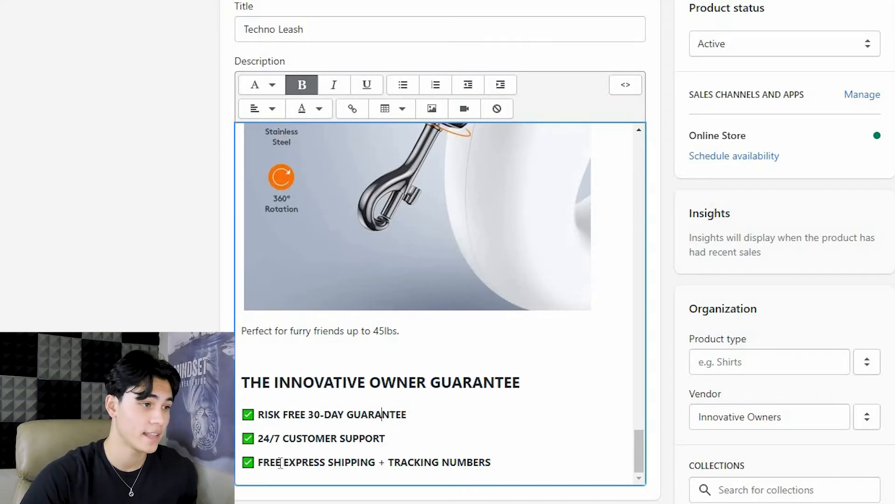
pyautogui.moveTo(258, 462); pyautogui.dragTo(491, 463)
pyautogui.click(395, 463)
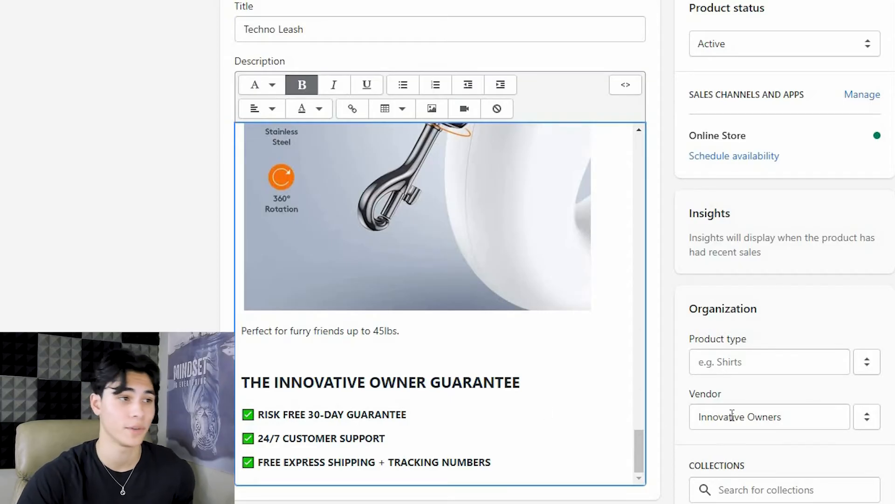
# - Select all four color variants and open them in the bulk editor, discarding the product page's unsaved changes
pyautogui.scroll(-12, 848, 362)
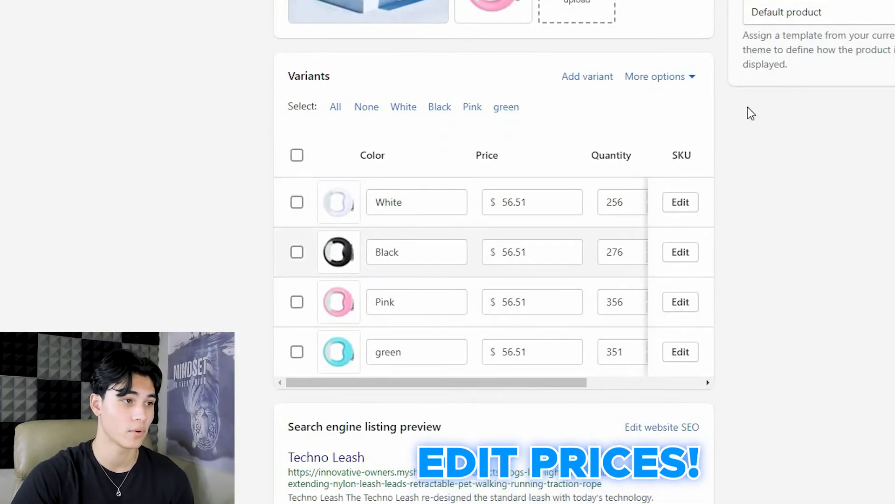
pyautogui.click(297, 155)
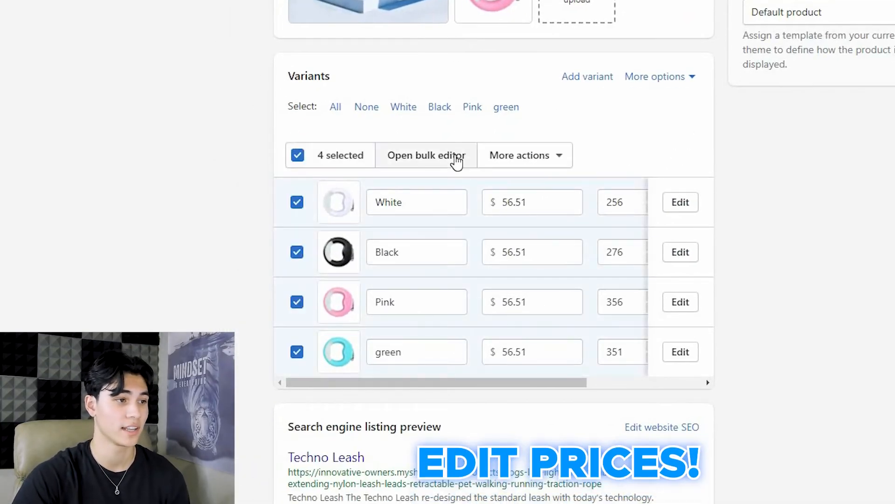
pyautogui.click(455, 155)
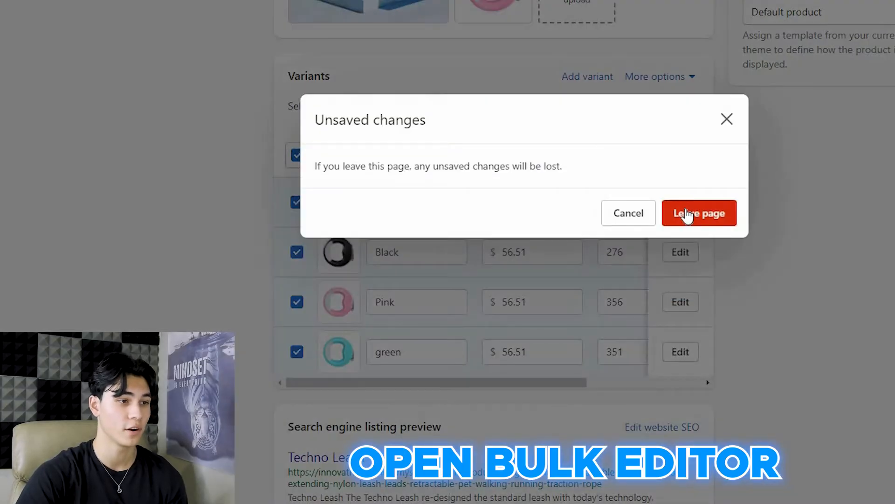
pyautogui.click(691, 213)
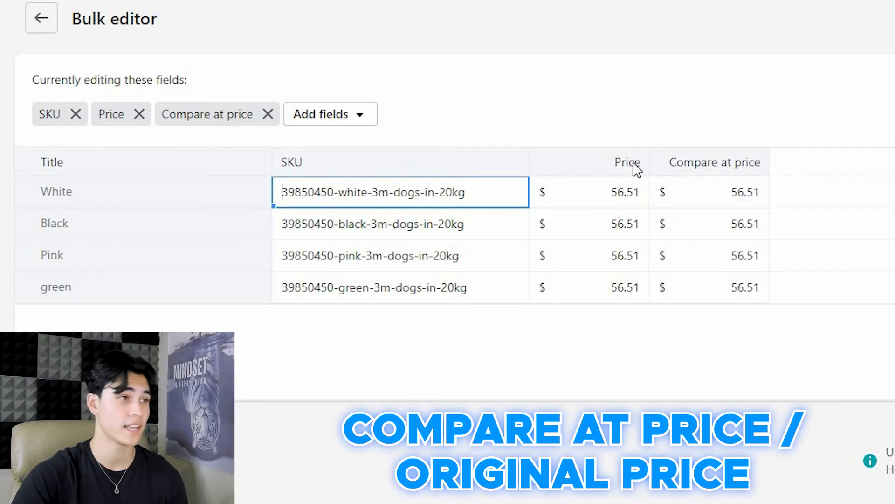
# - Set the price of the White, Black, Pink and green variants to 59.99 in one bulk edit
pyautogui.click(700, 204)
pyautogui.click(624, 191)
pyautogui.keyDown('shift'); pyautogui.click(542, 285); pyautogui.keyUp('shift')
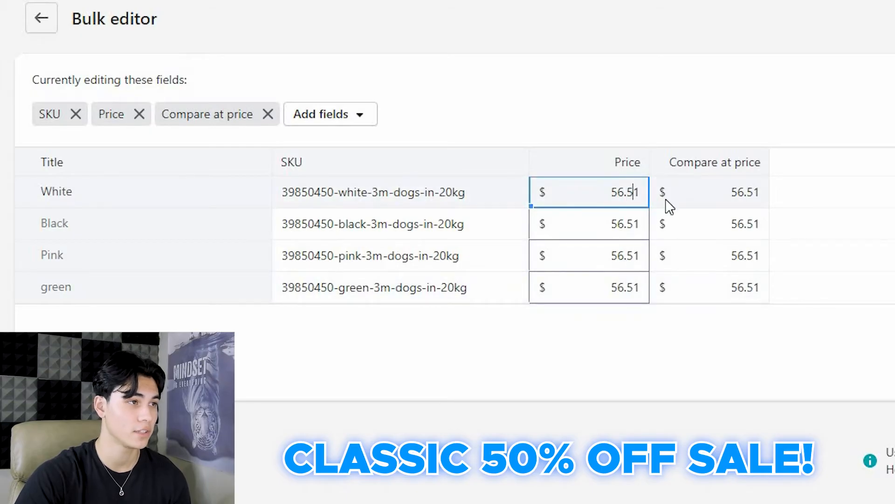
pyautogui.hotkey('ctrl', 'a')
pyautogui.write('59')
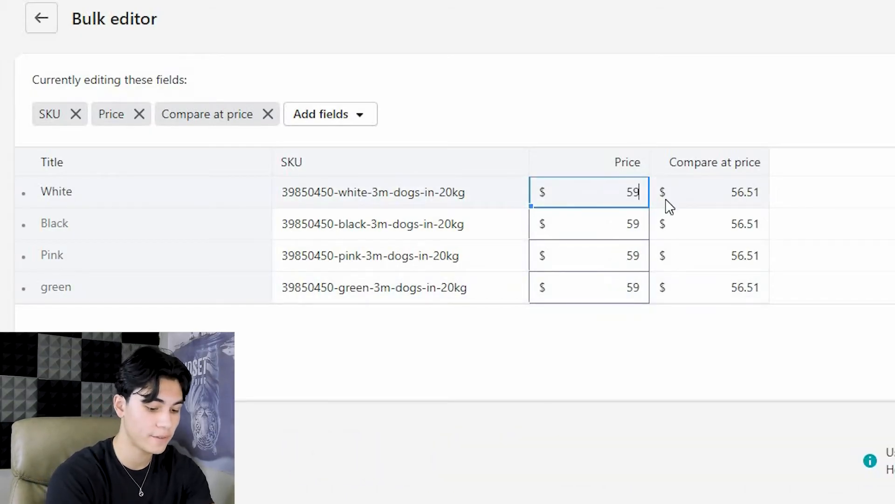
pyautogui.write('.99')
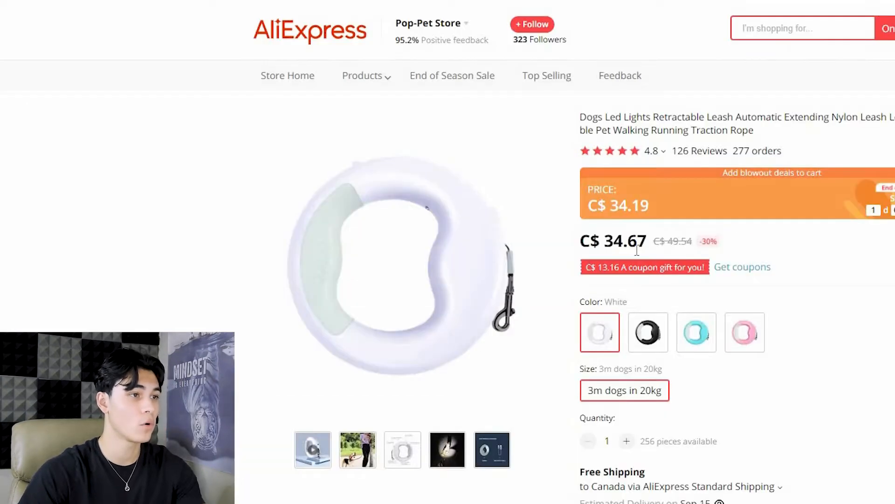
# - Set the compare-at price of all four color variants to 119.99, save the bulk edit, and return to the product page
pyautogui.tripleClick(640, 245)
pyautogui.click(640, 245)
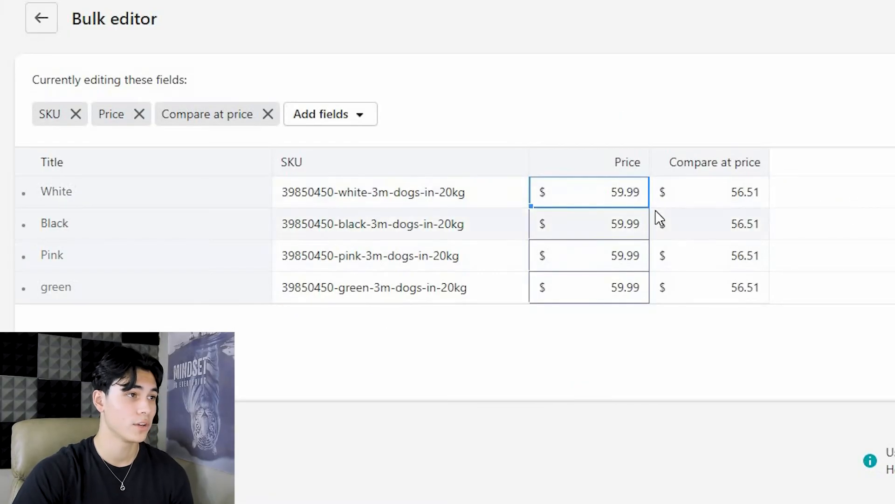
pyautogui.moveTo(658, 201); pyautogui.dragTo(676, 300)
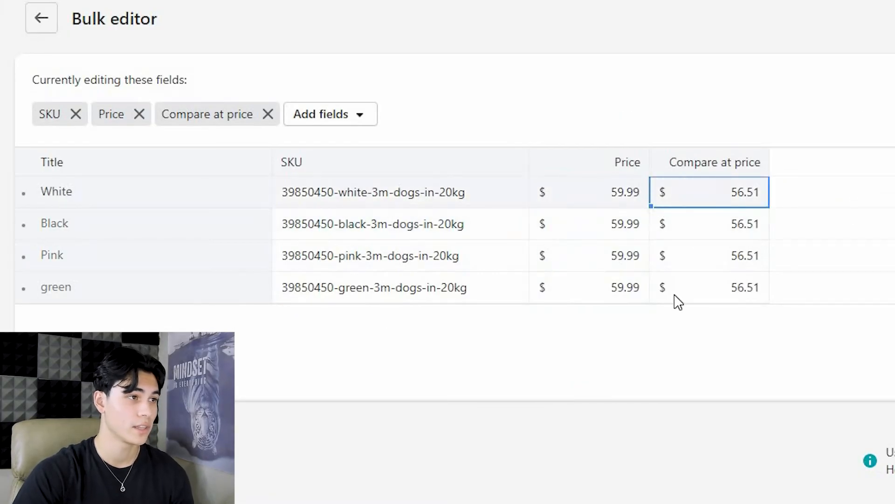
pyautogui.write('11')
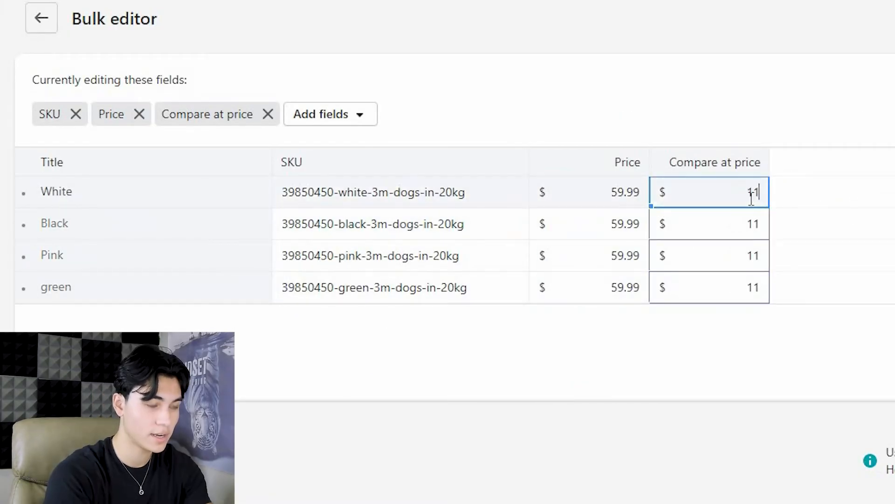
pyautogui.write('9.99')
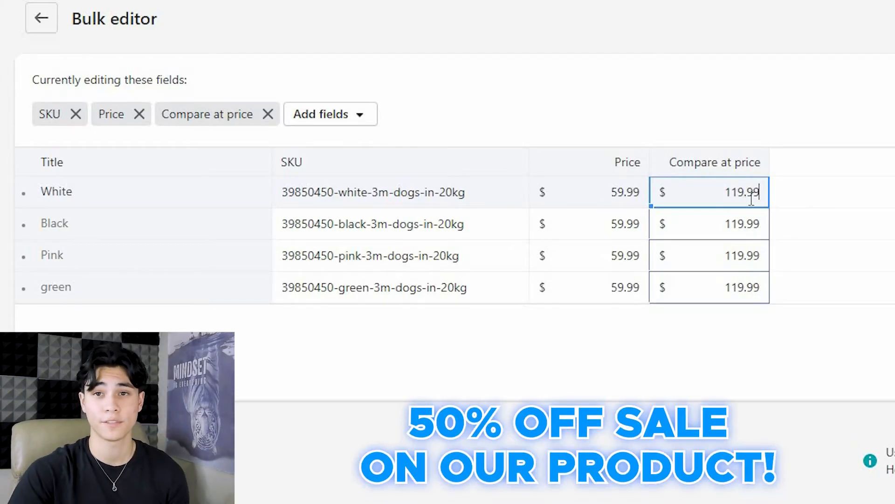
pyautogui.click(893, 3)
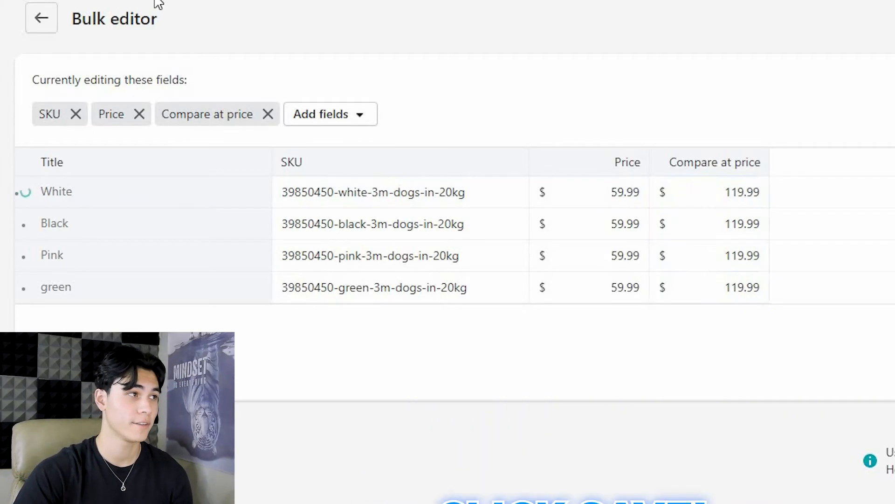
pyautogui.click(42, 19)
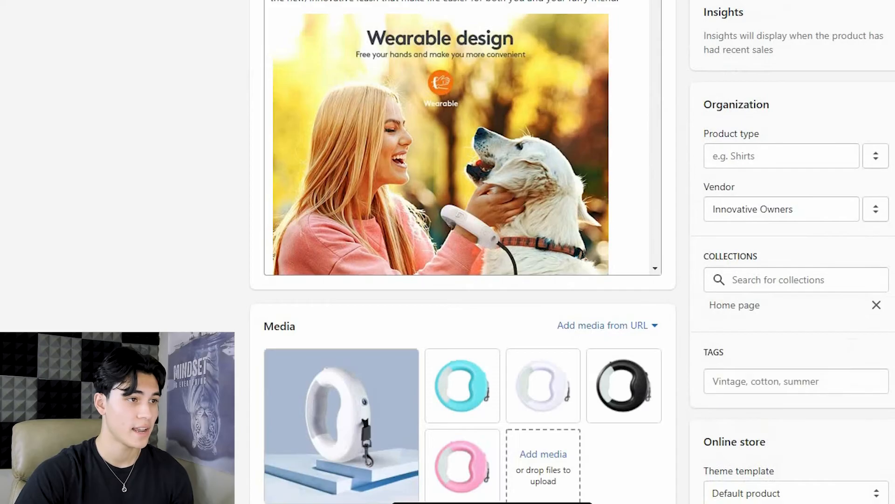
pyautogui.scroll(-10, 575, 174)
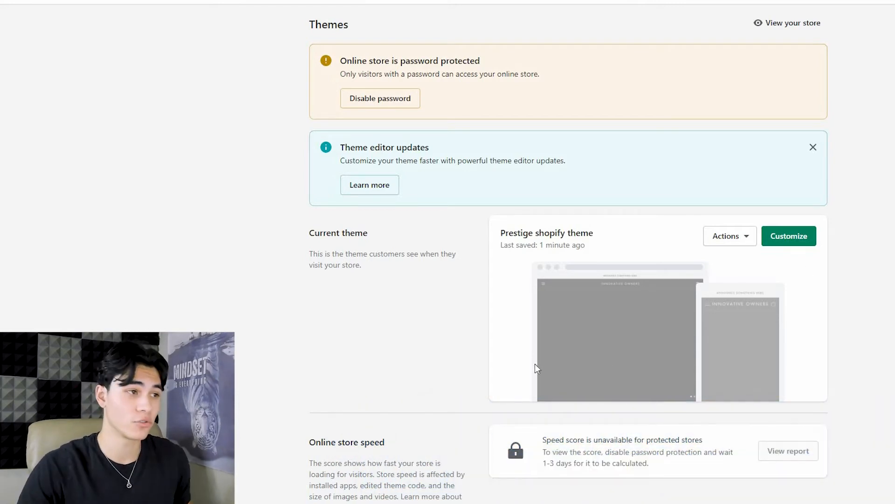
# - Review the current Prestige theme and the theme library, and open the Prestige theme for customization
pyautogui.tripleClick(593, 237)
pyautogui.click(593, 237)
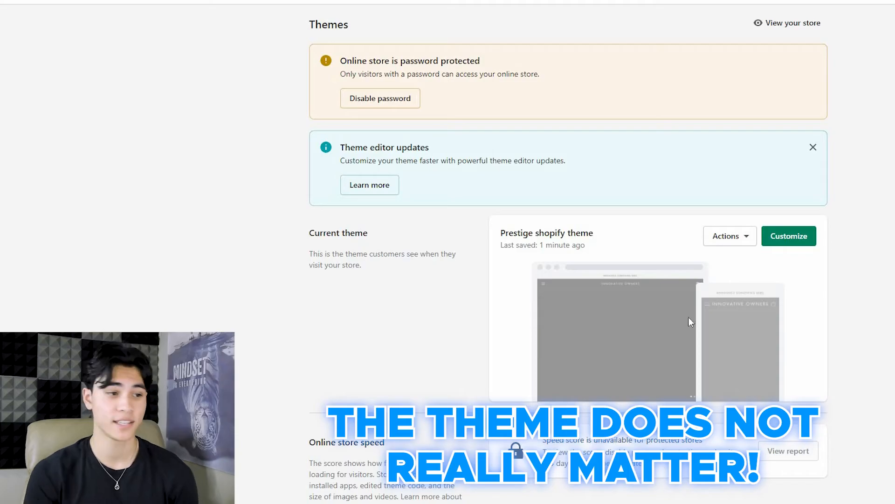
pyautogui.scroll(-2, 689, 317)
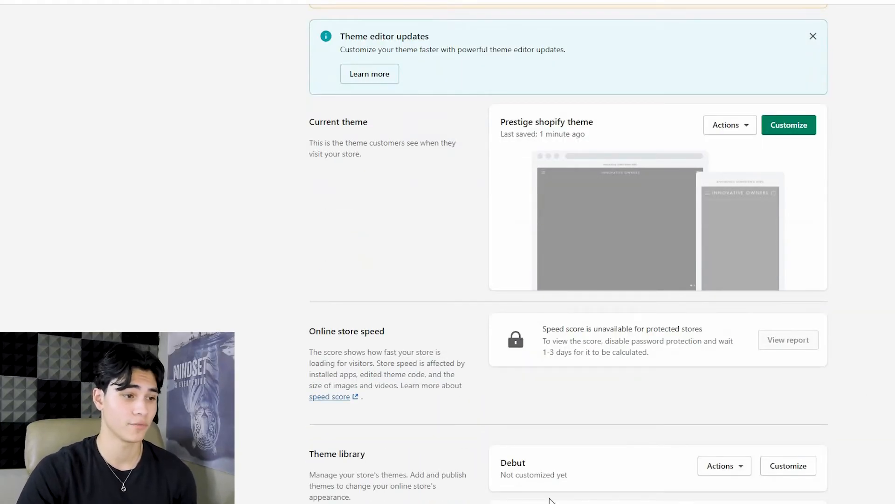
pyautogui.scroll(-1, 574, 256)
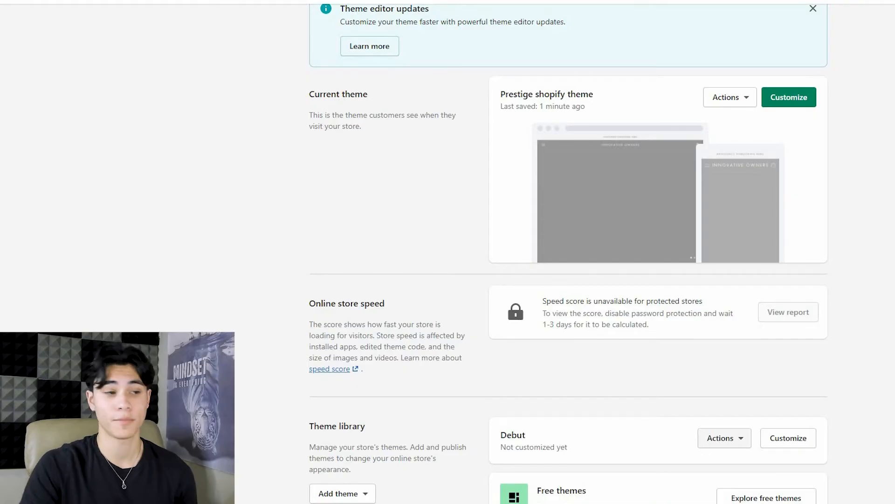
pyautogui.scroll(-3, 352, 499)
pyautogui.click(355, 345)
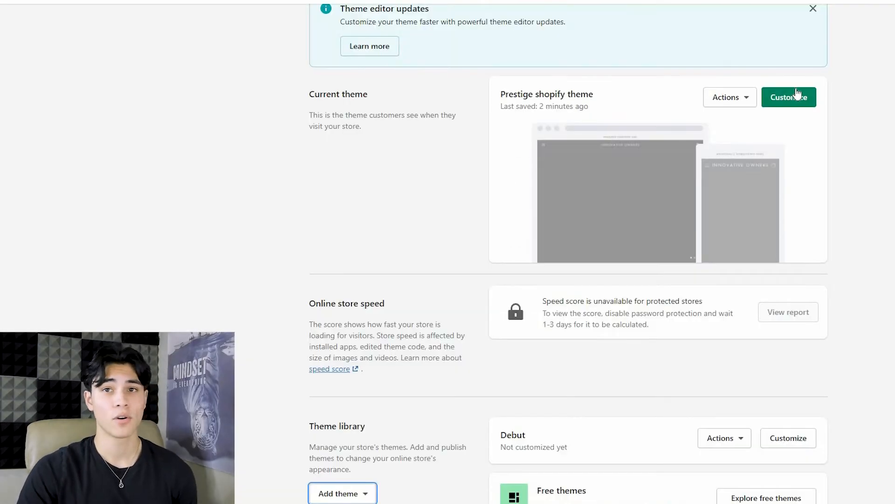
pyautogui.click(797, 96)
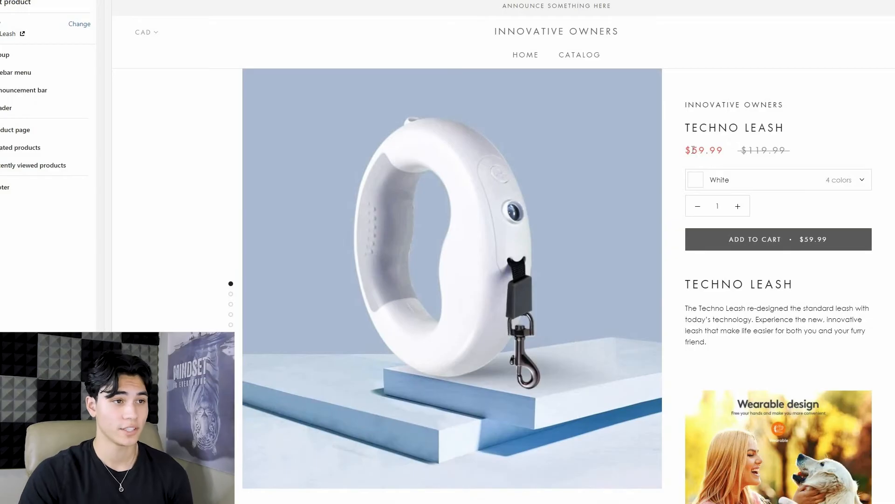
# - Examine the sale price, crossed-out compare-at price, color choices and add-to-cart button in the desktop preview of the Techno Leash page
pyautogui.moveTo(788, 152); pyautogui.dragTo(693, 151)
pyautogui.click(777, 153)
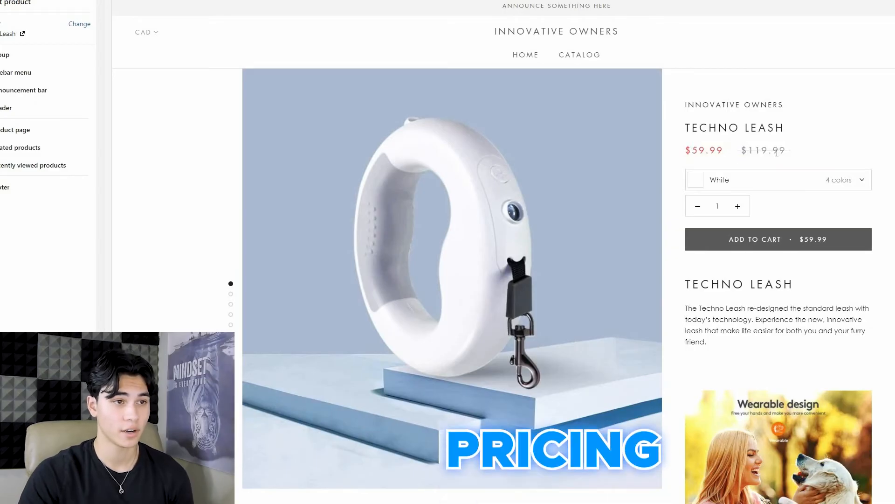
pyautogui.moveTo(796, 155); pyautogui.dragTo(739, 152)
pyautogui.click(687, 152)
pyautogui.doubleClick(720, 153)
pyautogui.click(817, 165)
pyautogui.click(698, 179)
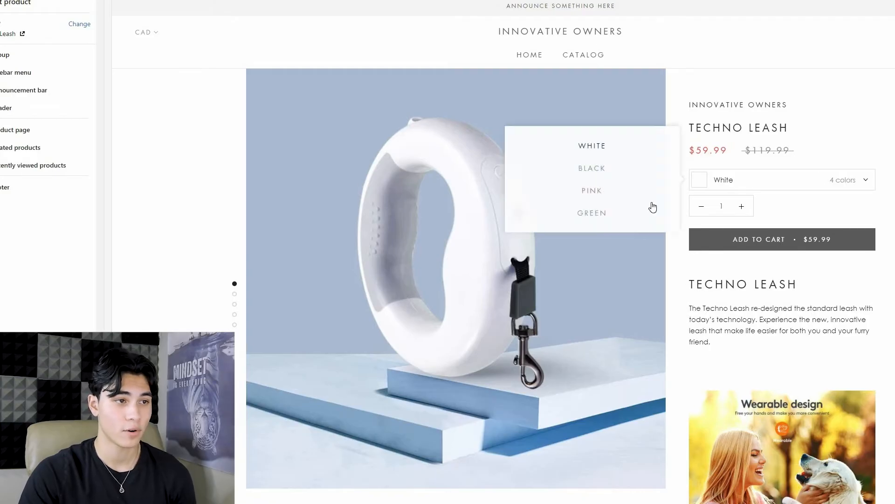
pyautogui.click(786, 255)
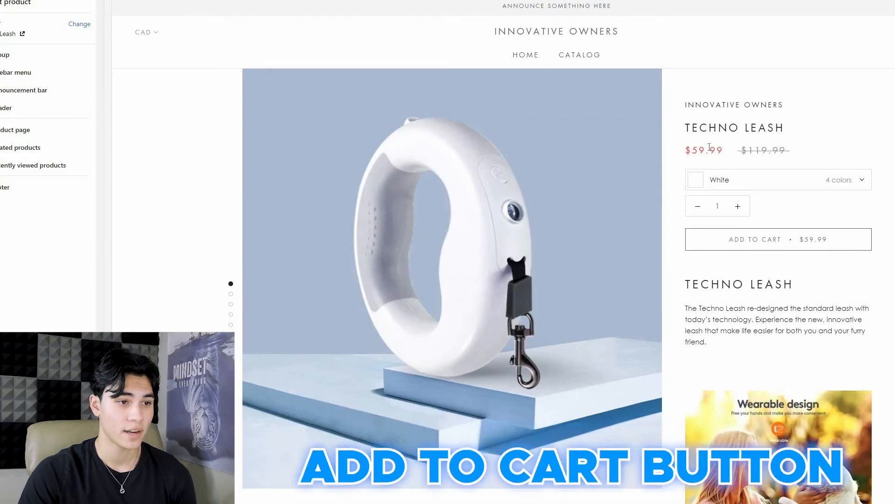
# - Review the Techno Leash description in the desktop preview, from the opening paragraph through the feature images to the guarantee section
pyautogui.scroll(-3, 709, 148)
pyautogui.moveTo(683, 145); pyautogui.dragTo(795, 145)
pyautogui.click(813, 180)
pyautogui.scroll(-1, 813, 180)
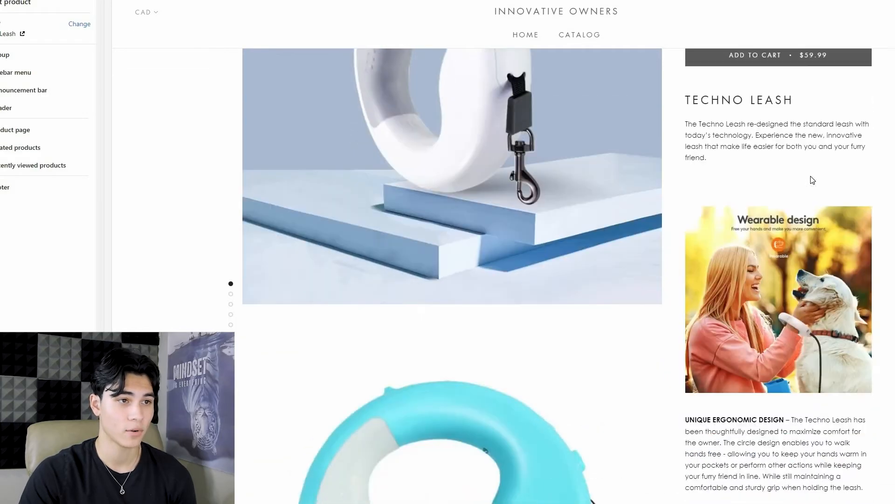
pyautogui.scroll(-12, 813, 180)
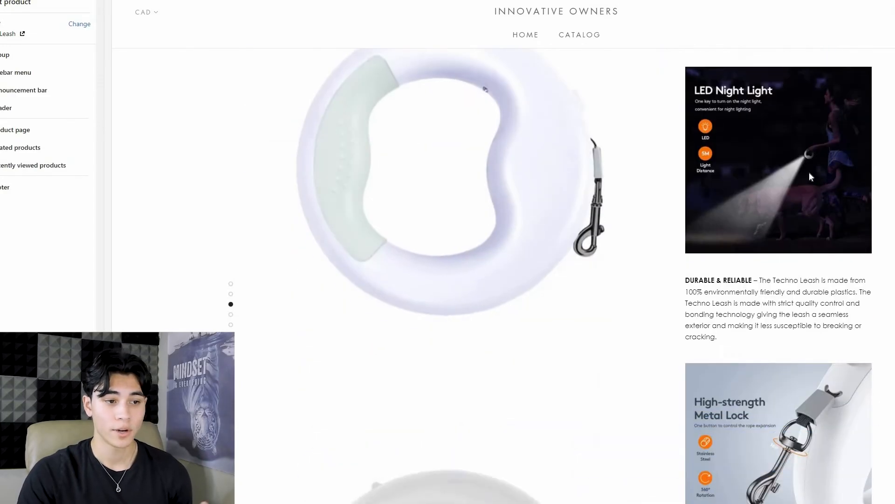
pyautogui.scroll(-15, 810, 177)
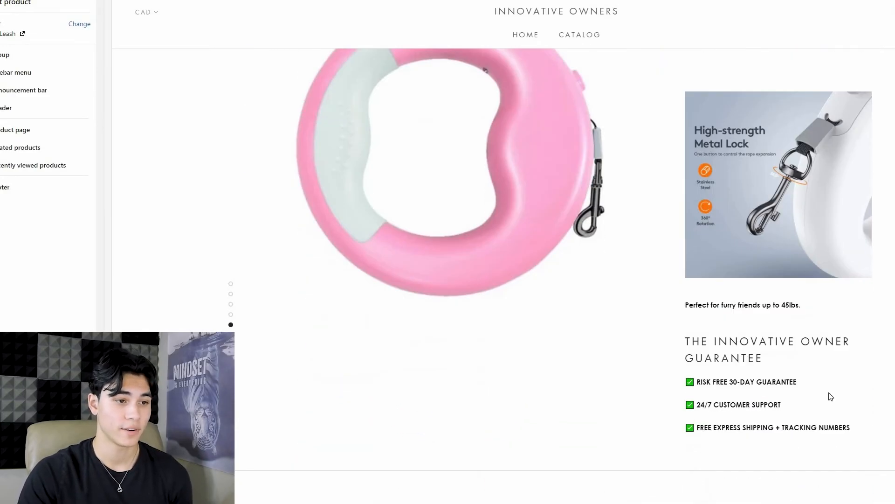
pyautogui.scroll(20, 807, 286)
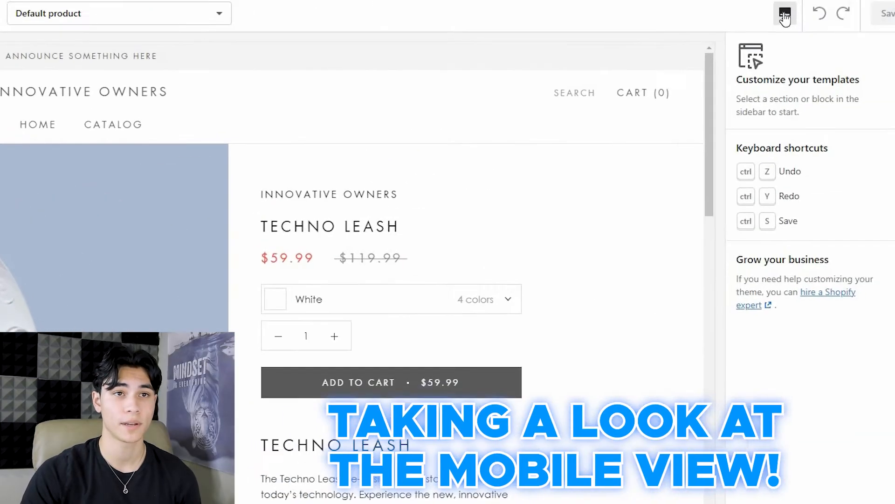
# - Switch the theme preview to Mobile and browse the product photos in the image carousel
pyautogui.click(790, 14)
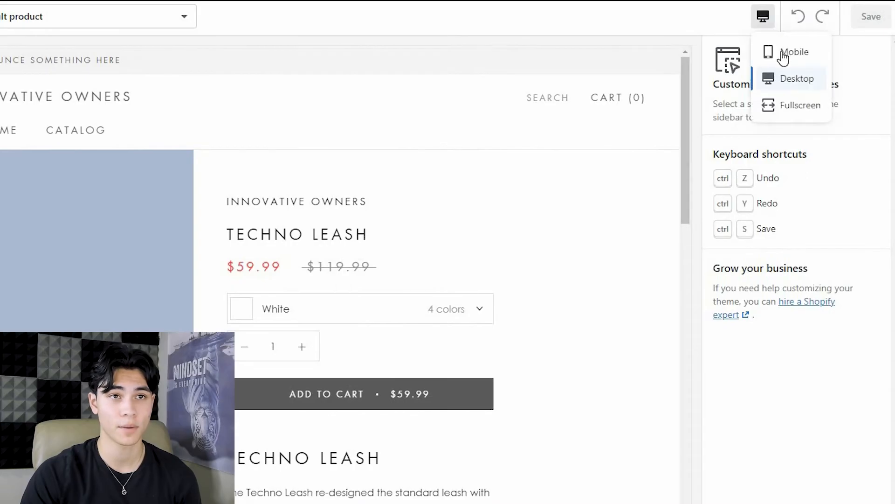
pyautogui.click(785, 54)
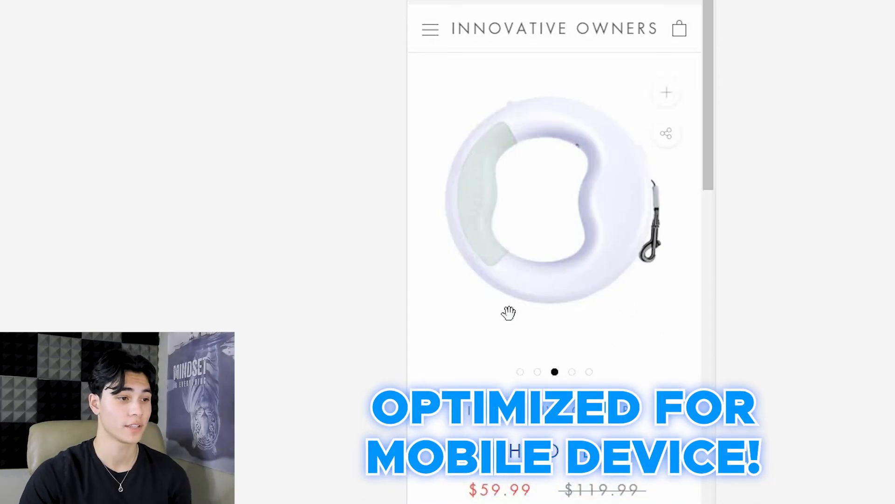
pyautogui.moveTo(581, 251); pyautogui.dragTo(630, 259)
pyautogui.moveTo(541, 265); pyautogui.dragTo(592, 262)
pyautogui.moveTo(657, 262); pyautogui.dragTo(602, 275)
pyautogui.moveTo(662, 298); pyautogui.dragTo(616, 303)
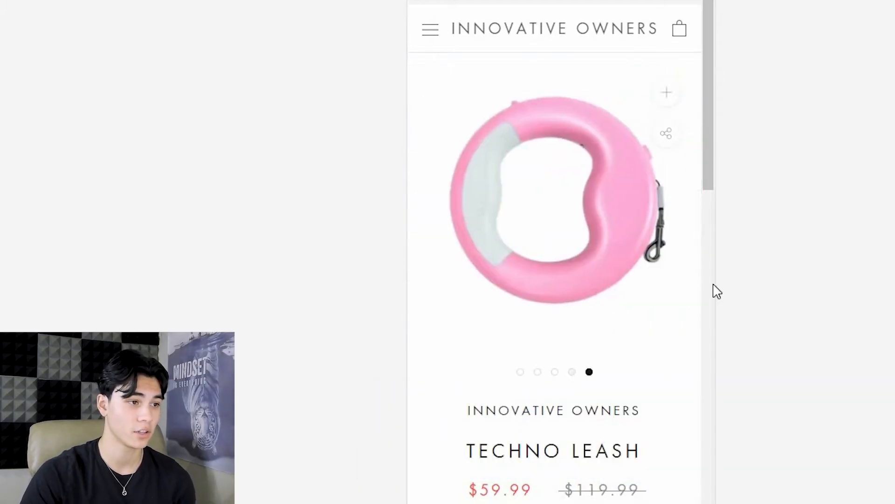
# - Check the color selector, quantity field and add-to-cart button in the mobile product preview
pyautogui.scroll(-3, 671, 300)
pyautogui.click(630, 299)
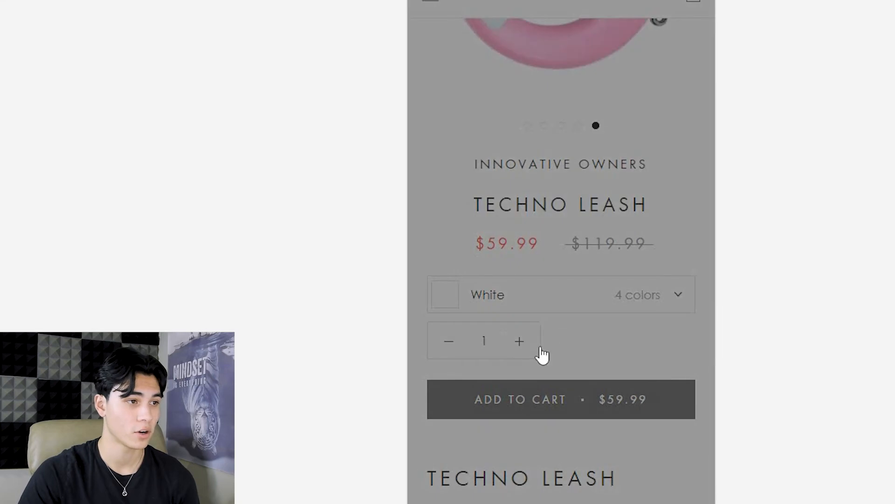
pyautogui.click(538, 347)
pyautogui.moveTo(589, 332); pyautogui.dragTo(538, 338)
pyautogui.click(616, 413)
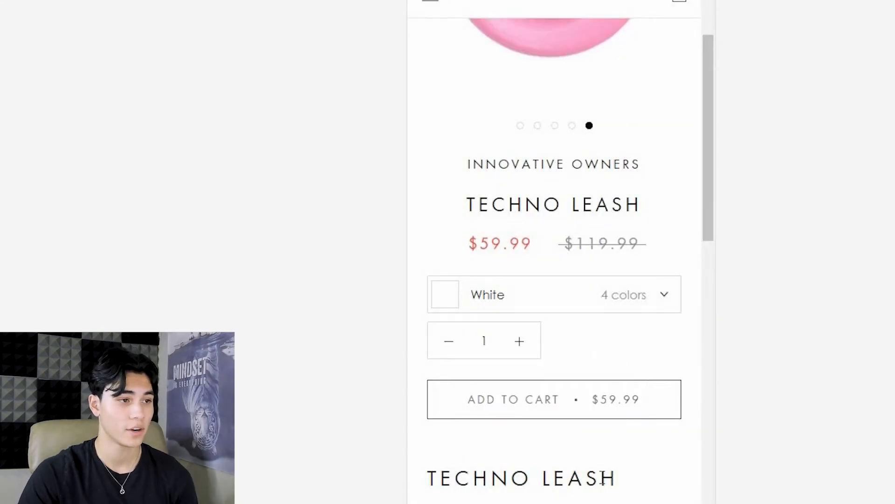
# - Read through the mobile product description, from the opening Techno Leash paragraph past the feature texts and images
pyautogui.scroll(-3, 588, 452)
pyautogui.moveTo(430, 314); pyautogui.dragTo(589, 429)
pyautogui.click(589, 429)
pyautogui.scroll(-15, 602, 387)
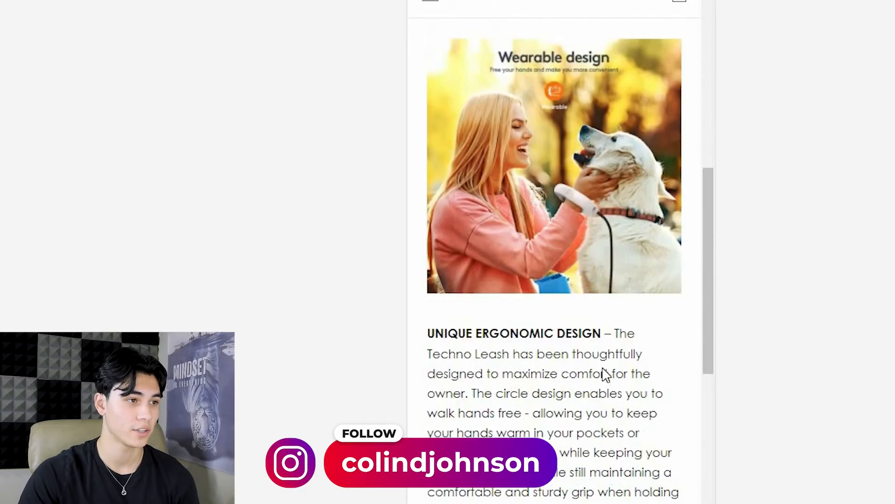
pyautogui.scroll(-10, 602, 385)
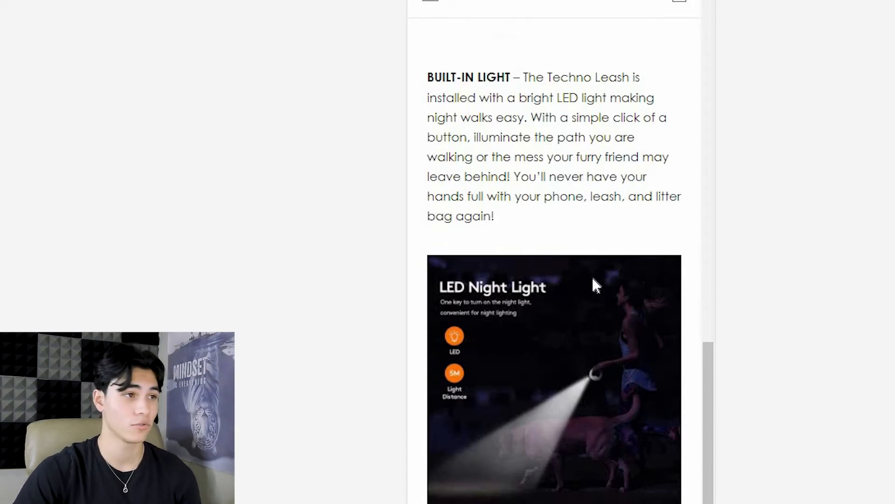
pyautogui.scroll(-5, 594, 280)
pyautogui.scroll(-13, 613, 263)
# - Examine the suitable dog weight line and the Innovative Owner Guarantee section in the mobile preview, and return to the product title
pyautogui.scroll(-8, 512, 481)
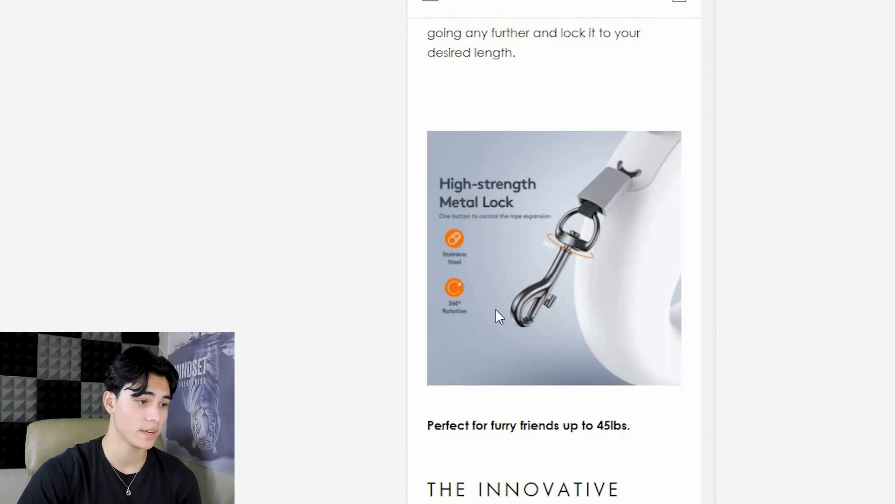
pyautogui.moveTo(441, 325); pyautogui.dragTo(622, 482)
pyautogui.click(625, 438)
pyautogui.scroll(17, 624, 429)
pyautogui.scroll(20, 624, 430)
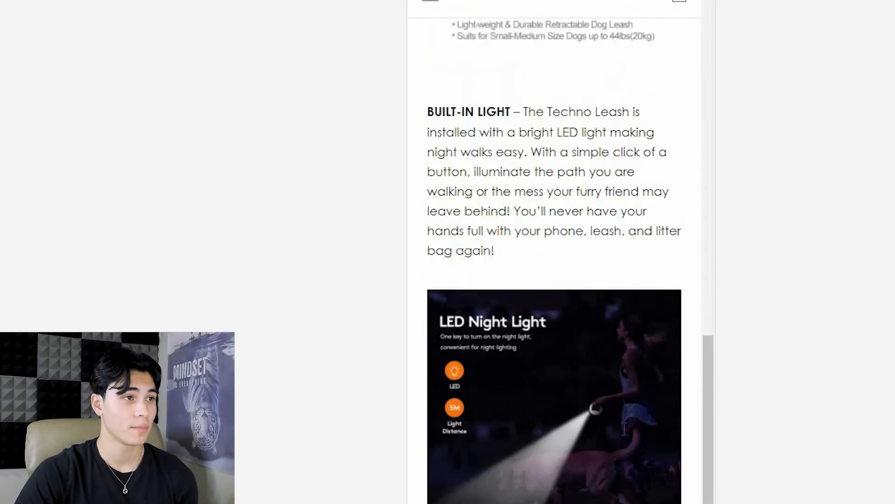
pyautogui.scroll(2, 625, 432)
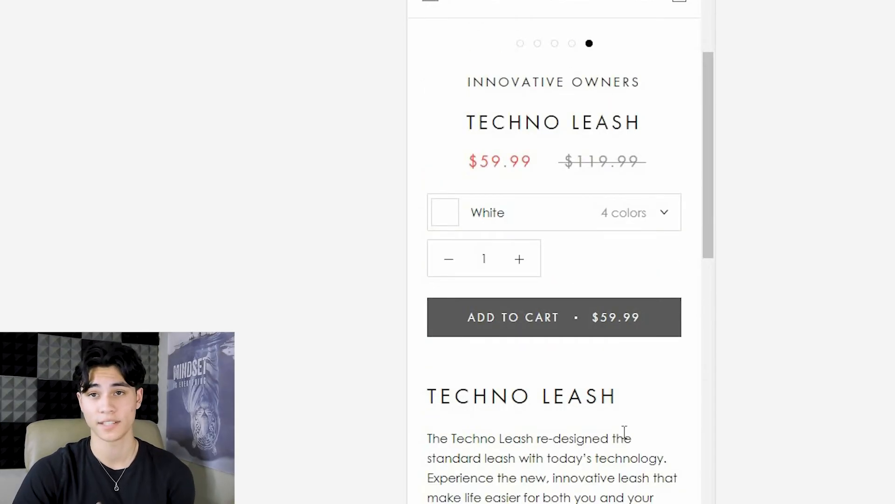
# - Examine the "UNIQUE ERGONOMIC DESIGN" paragraph and its wording on comfort and hands-free walking in the mobile description
pyautogui.scroll(-7, 625, 432)
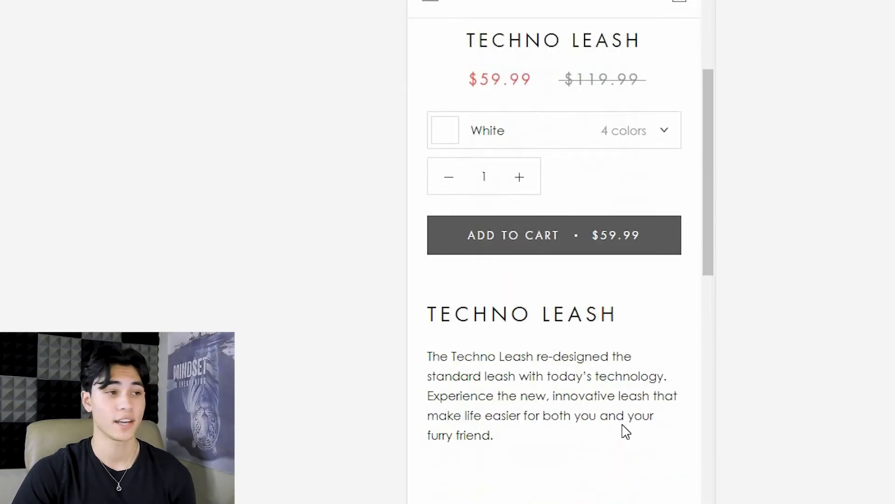
pyautogui.scroll(-4, 625, 432)
pyautogui.moveTo(427, 309); pyautogui.dragTo(665, 372)
pyautogui.moveTo(489, 338); pyautogui.dragTo(474, 375)
pyautogui.moveTo(528, 361); pyautogui.dragTo(597, 377)
pyautogui.click(417, 407)
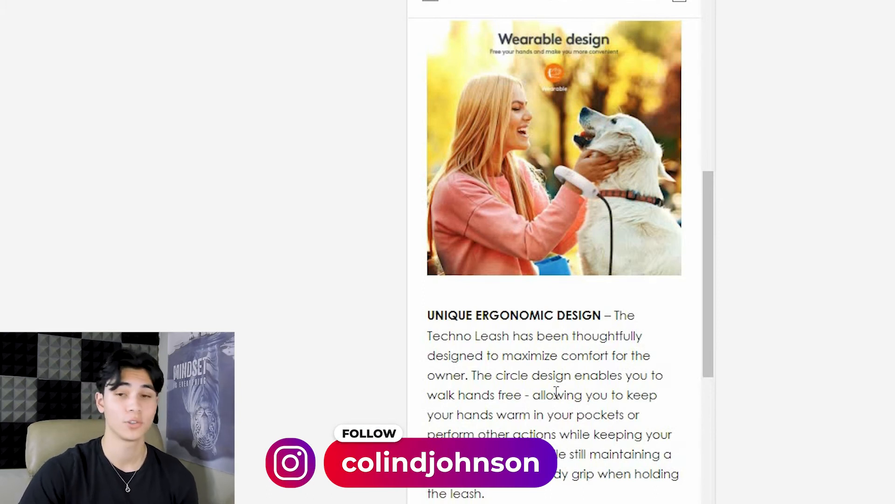
# - Examine the labeled leash diagram and the "BUILT-IN LIGHT" paragraph in the mobile description
pyautogui.scroll(-3, 560, 405)
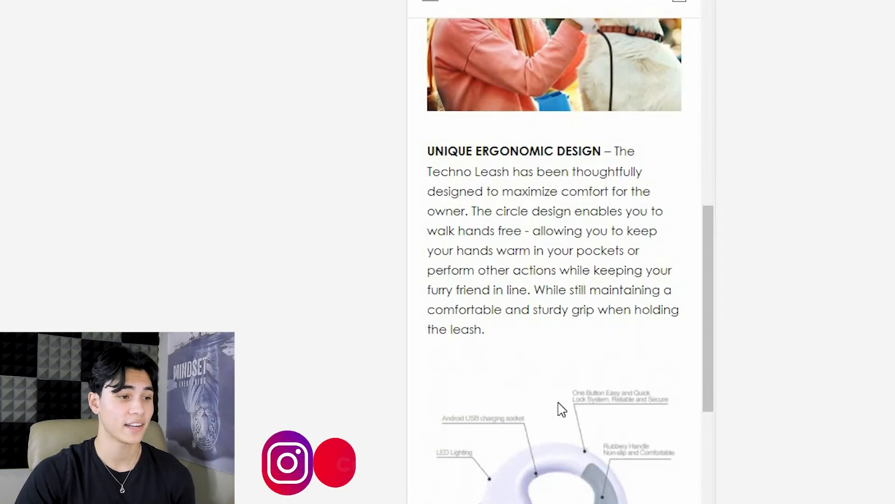
pyautogui.scroll(-3, 562, 409)
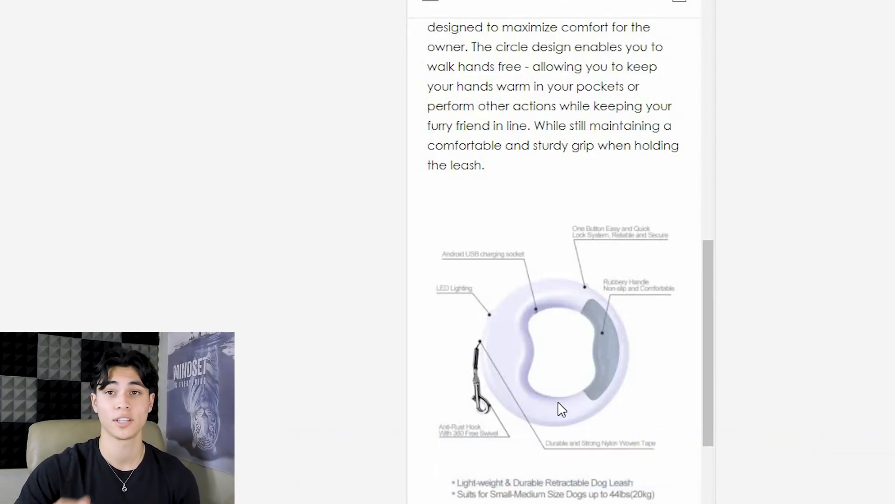
pyautogui.scroll(-5, 562, 409)
pyautogui.moveTo(528, 321); pyautogui.dragTo(644, 387)
pyautogui.click(516, 311)
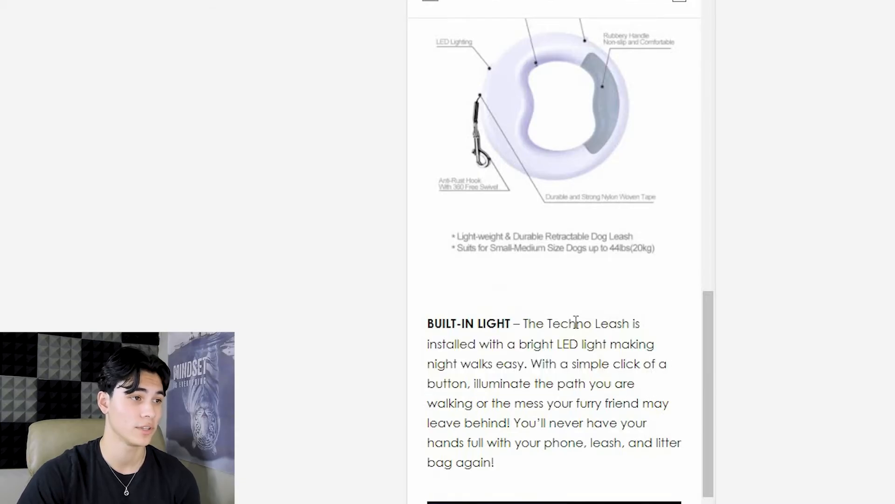
# - Examine the "DURABLE & RELIABLE" paragraph and the metal lock image below it in the mobile description
pyautogui.scroll(-8, 566, 365)
pyautogui.moveTo(557, 385); pyautogui.dragTo(428, 385)
pyautogui.click(499, 405)
pyautogui.moveTo(498, 405); pyautogui.dragTo(561, 425)
pyautogui.click(662, 444)
pyautogui.scroll(-6, 636, 432)
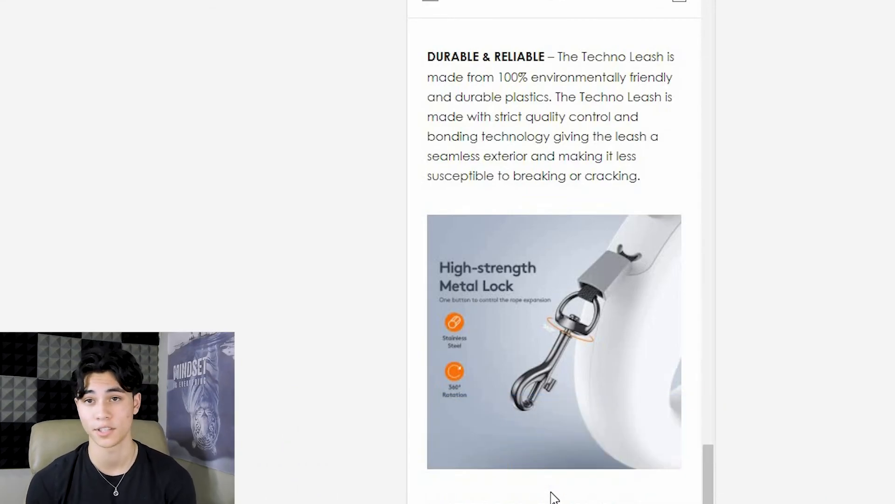
# - Examine the One Button Braking image and the "QUICK BRAKE AND LOCK" paragraph in the mobile description, and return to the page's beginning
pyautogui.scroll(-10, 553, 494)
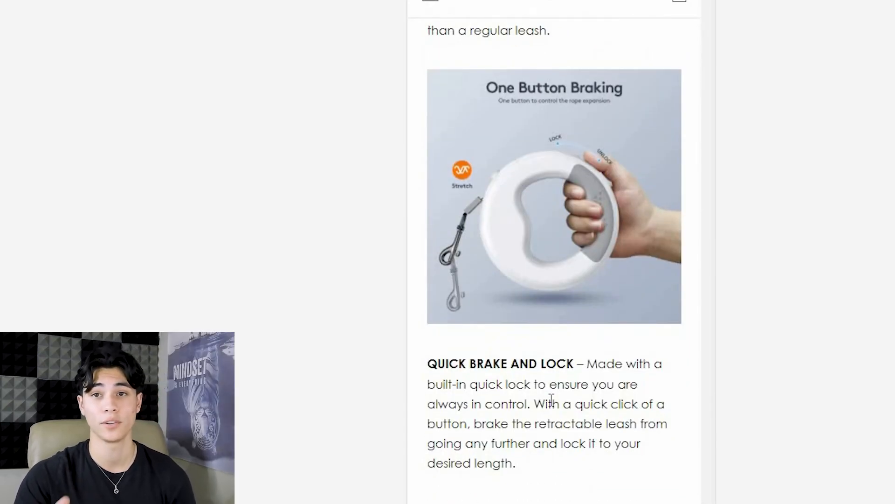
pyautogui.scroll(-7, 579, 409)
pyautogui.scroll(2, 582, 425)
pyautogui.scroll(20, 585, 430)
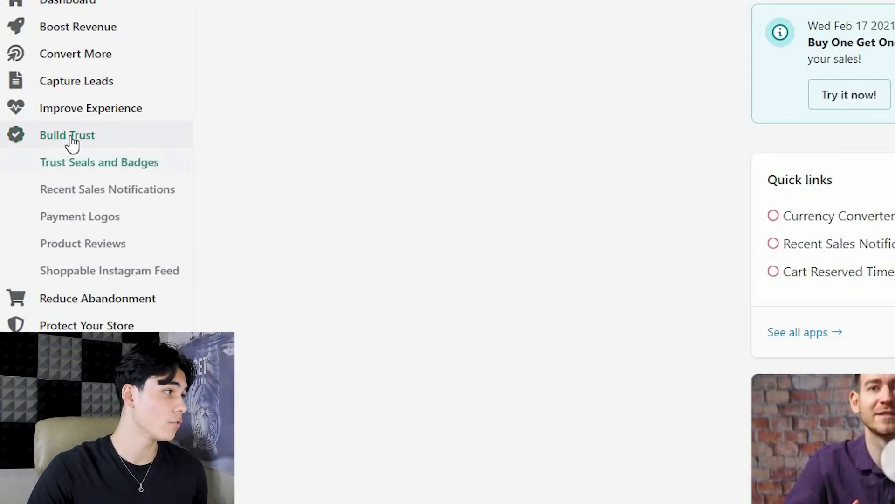
# - Turn on Product Reviews under Build Trust and select Techno Leash as the product to import reviews for
pyautogui.click(89, 247)
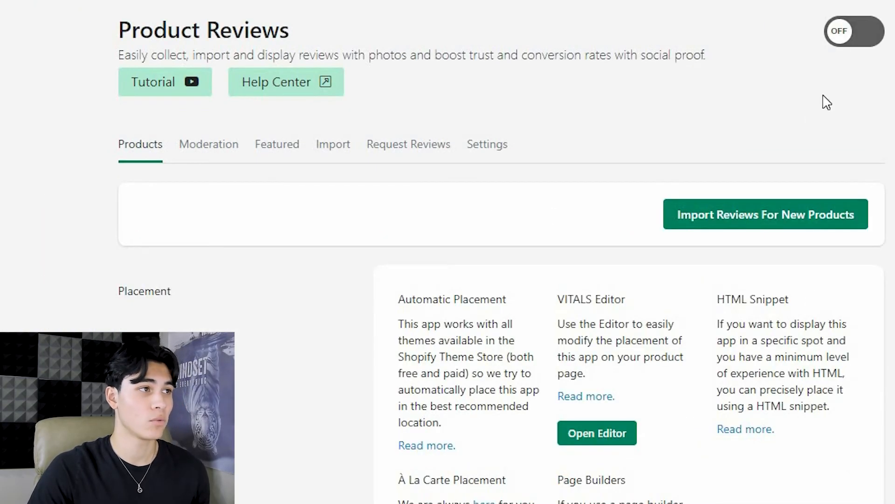
pyautogui.click(855, 37)
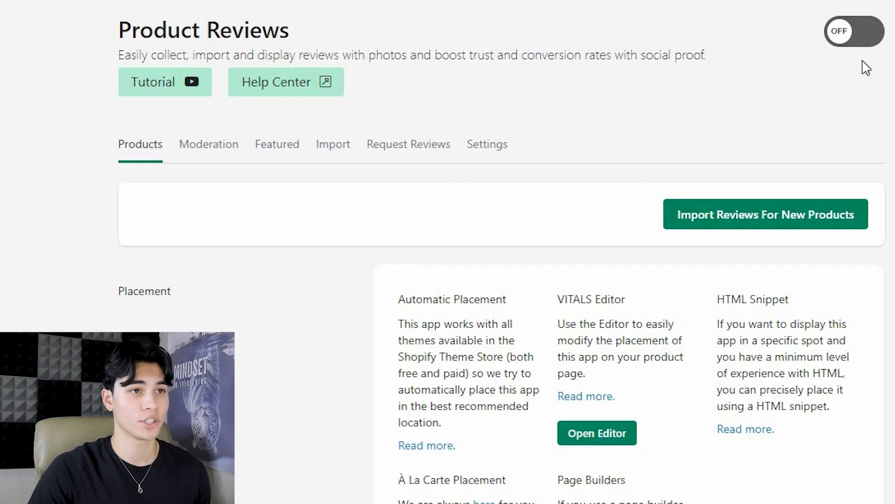
pyautogui.click(806, 224)
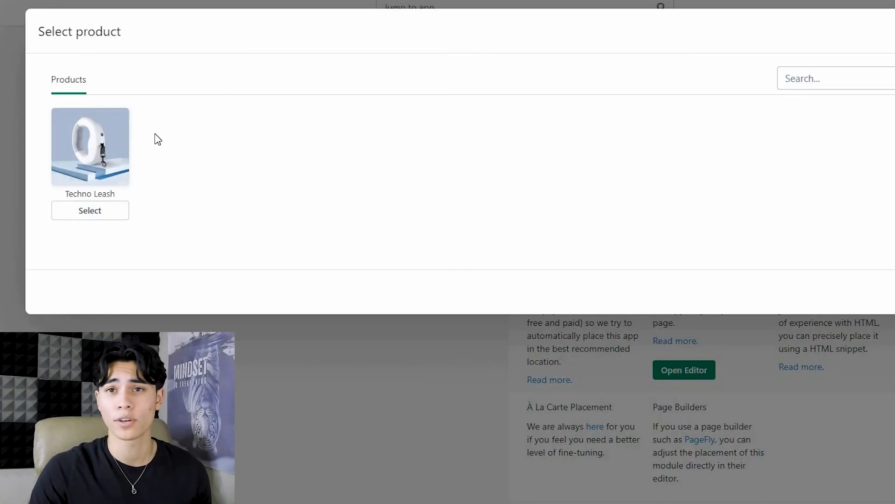
pyautogui.click(84, 212)
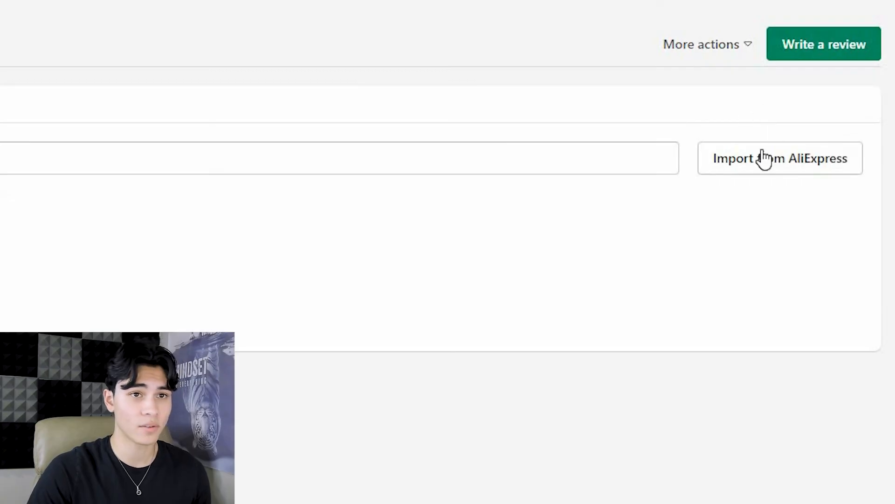
# - Set up an AliExpress review import with the rating option "4 starts and up" and the copied AliExpress product link
pyautogui.click(764, 158)
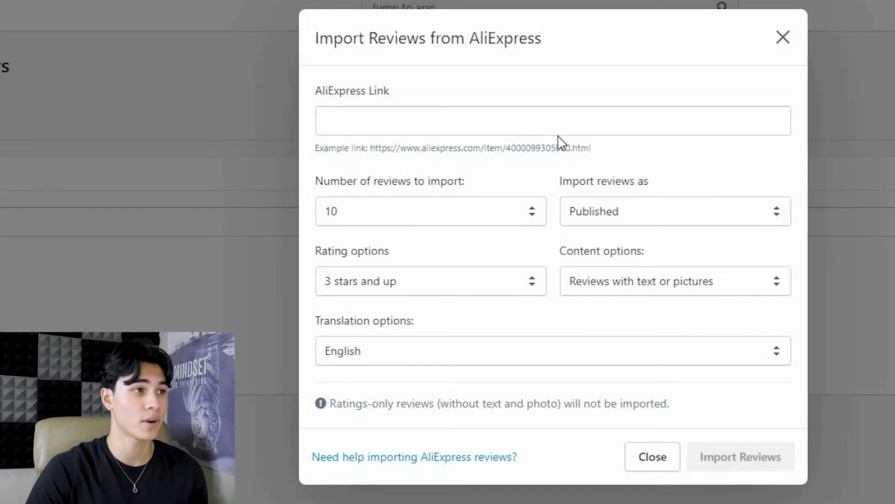
pyautogui.click(507, 282)
pyautogui.click(466, 321)
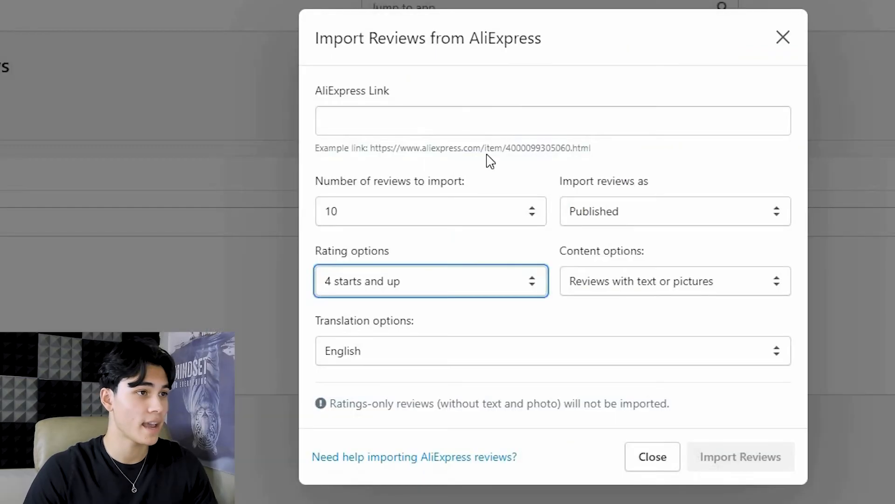
pyautogui.click(486, 134)
pyautogui.hotkey('ctrl', 'v')
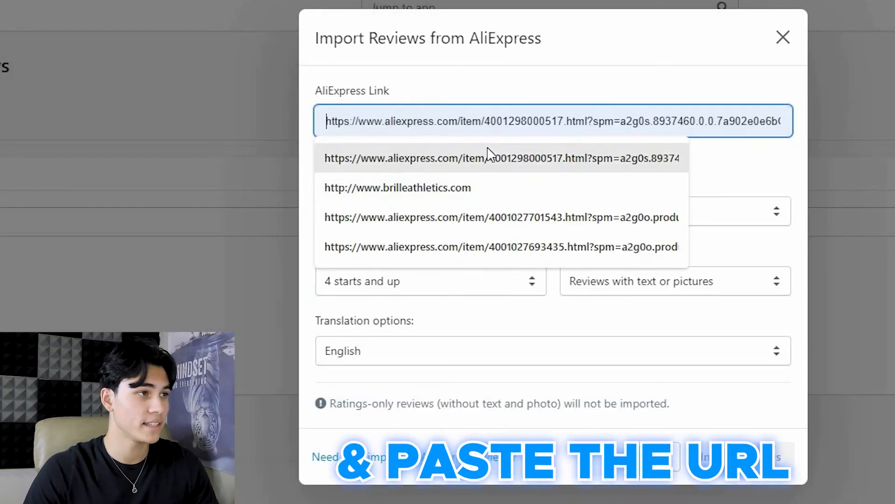
pyautogui.hotkey('ctrl', 'v')
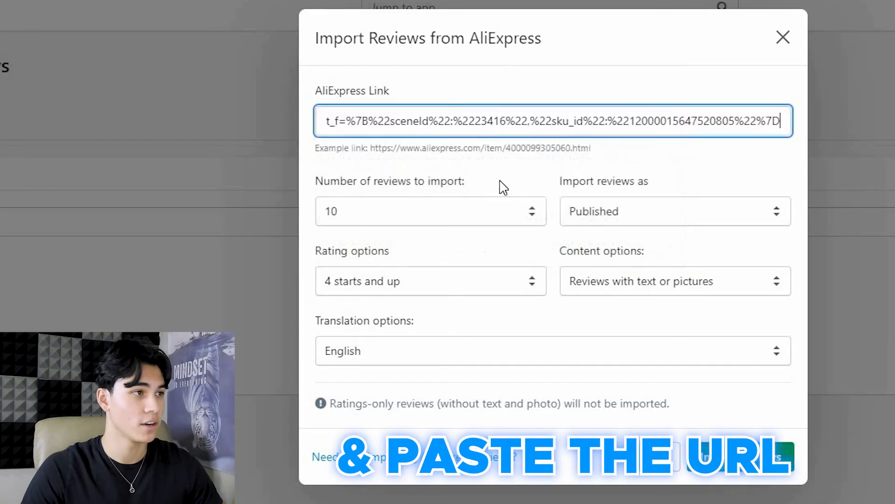
# - Set the number of reviews to 25 and import them for Techno Leash
pyautogui.click(507, 216)
pyautogui.press('Down')
pyautogui.press('Return')
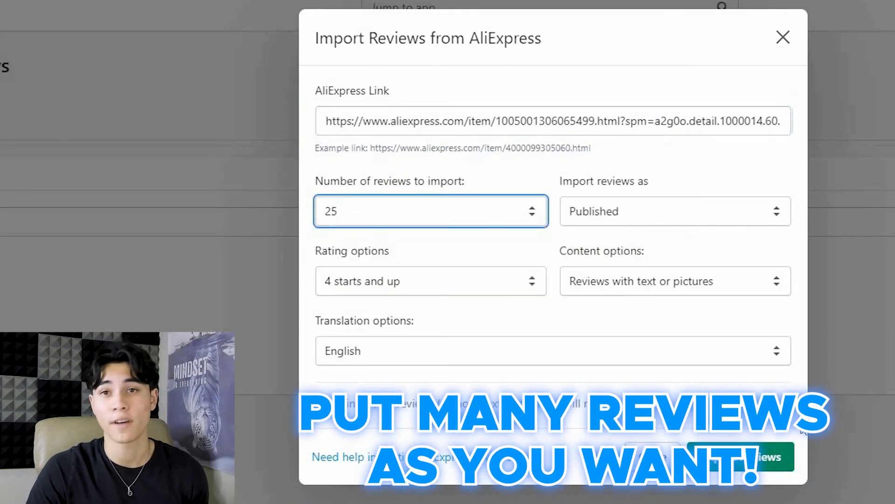
pyautogui.click(737, 453)
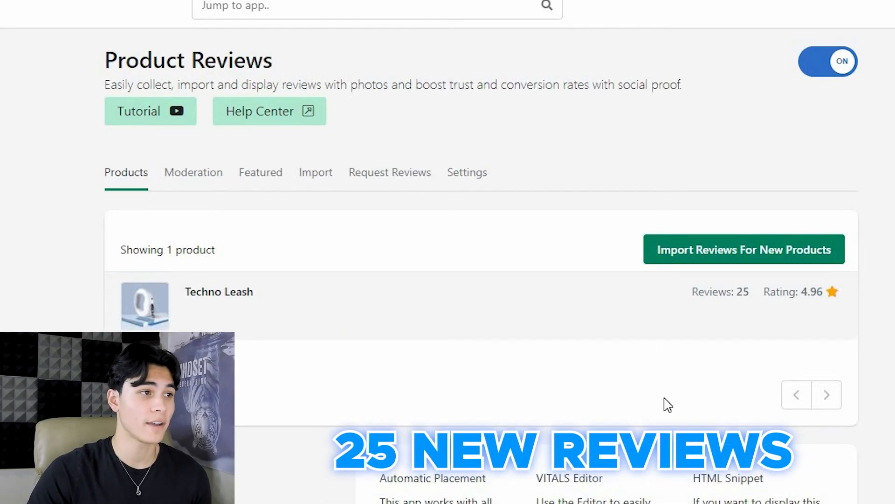
# - Open Techno Leash's reviews and examine the imported review texts and photos throughout the list
pyautogui.click(409, 322)
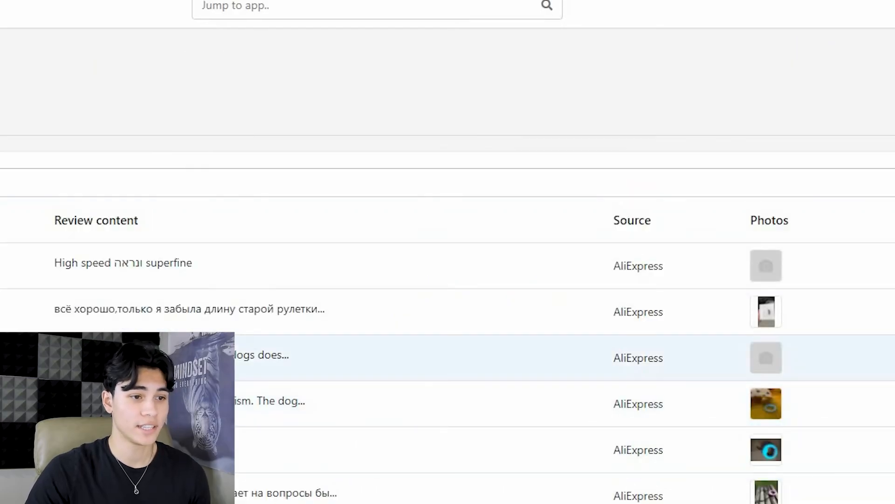
pyautogui.scroll(-5, 447, 280)
pyautogui.scroll(-5, 448, 280)
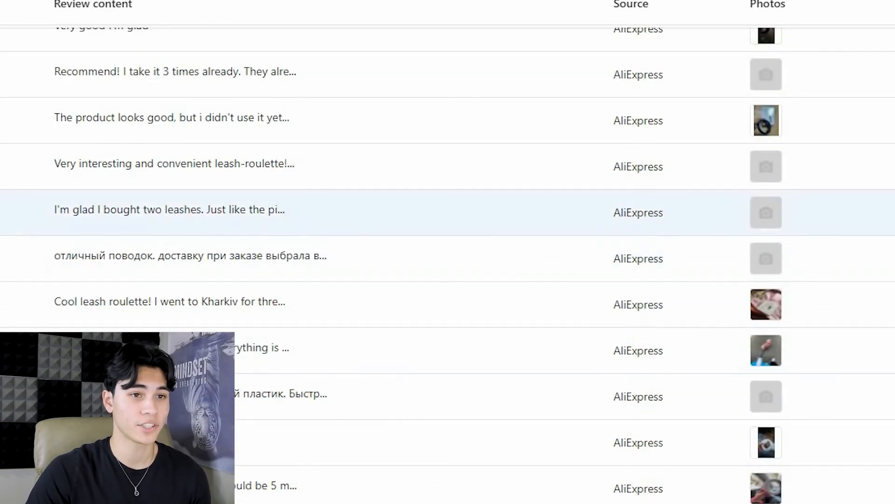
pyautogui.scroll(10, 782, 366)
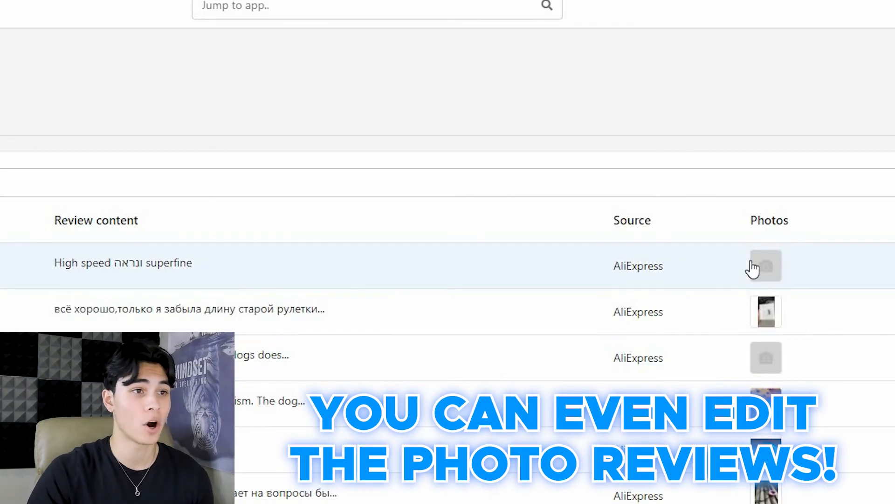
# - Replace the first review's text with "Awesome product would highly recommend!" and update the review
pyautogui.click(758, 262)
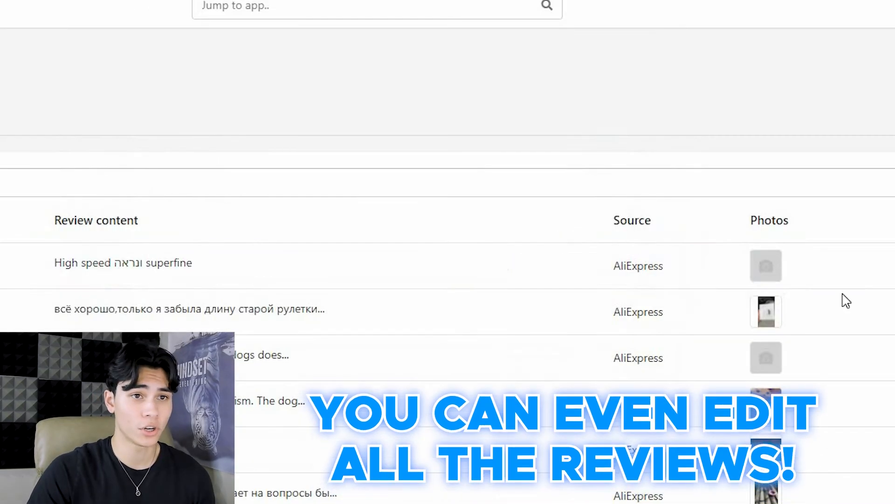
pyautogui.click(886, 265)
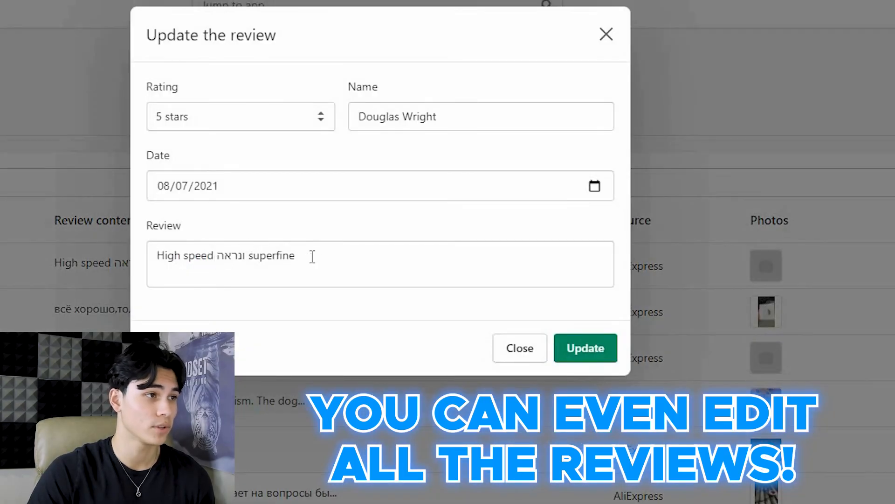
pyautogui.moveTo(241, 255); pyautogui.dragTo(276, 256)
pyautogui.click(231, 256)
pyautogui.moveTo(157, 256); pyautogui.dragTo(328, 260)
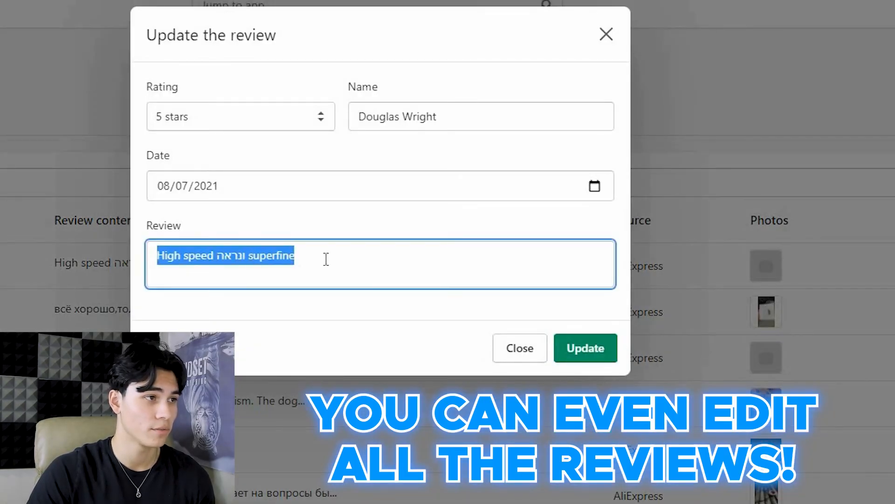
pyautogui.click(266, 256)
pyautogui.hotkey('ctrl', 'a')
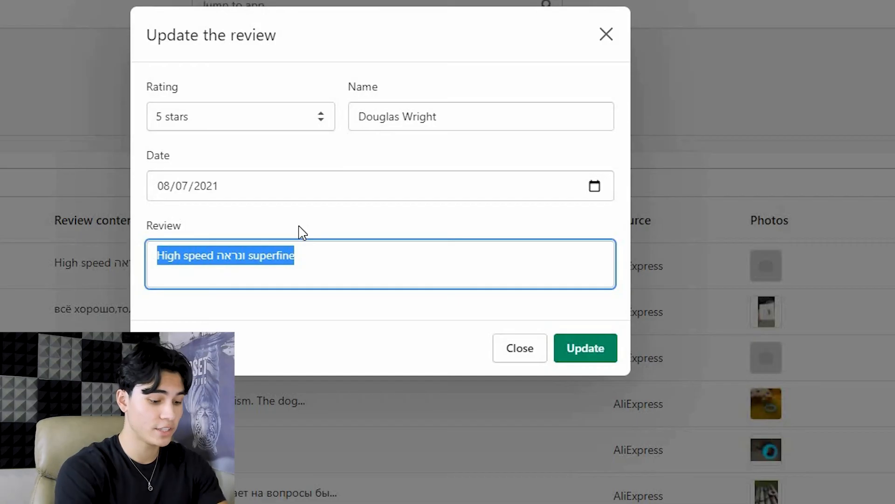
pyautogui.write('Awesome product would high')
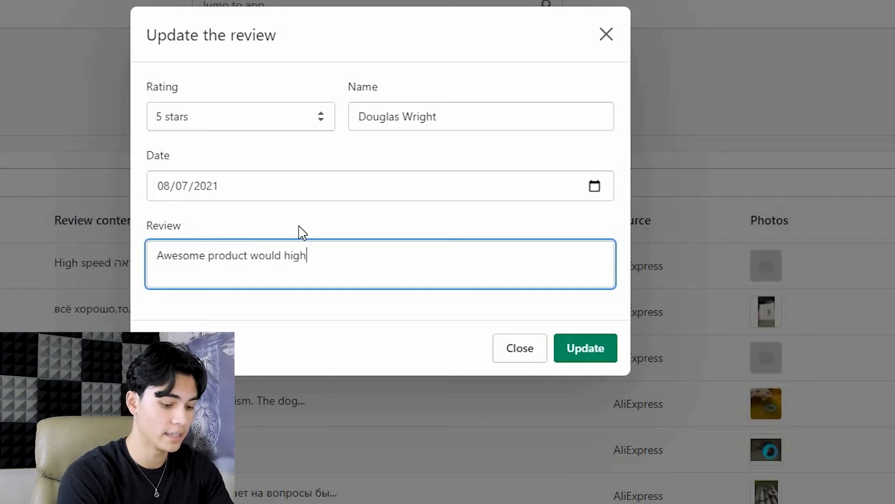
pyautogui.write('ly recommend')
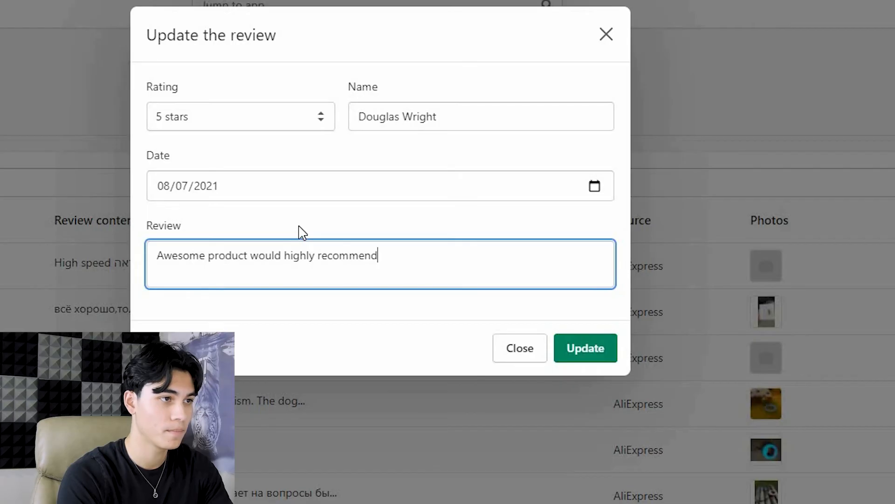
pyautogui.write('!')
pyautogui.click(602, 349)
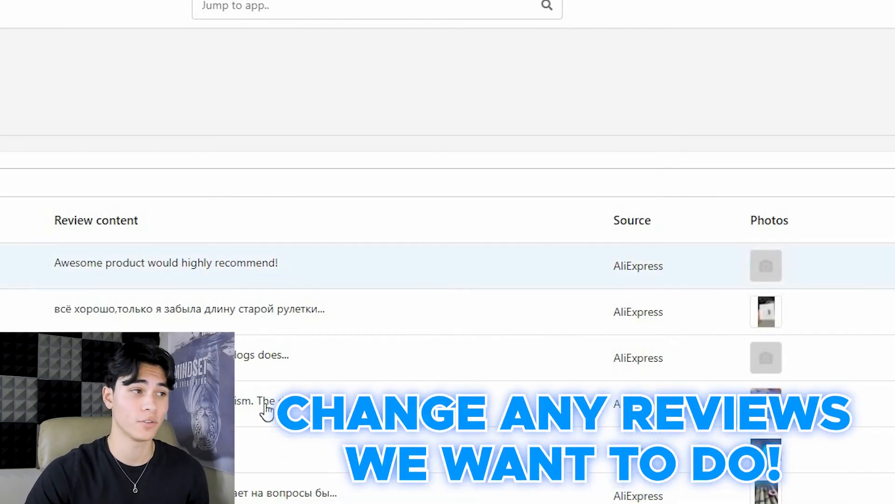
# - Check the remaining reviews for texts that are not in English, and return to the Product Reviews overview
pyautogui.scroll(-5, 194, 292)
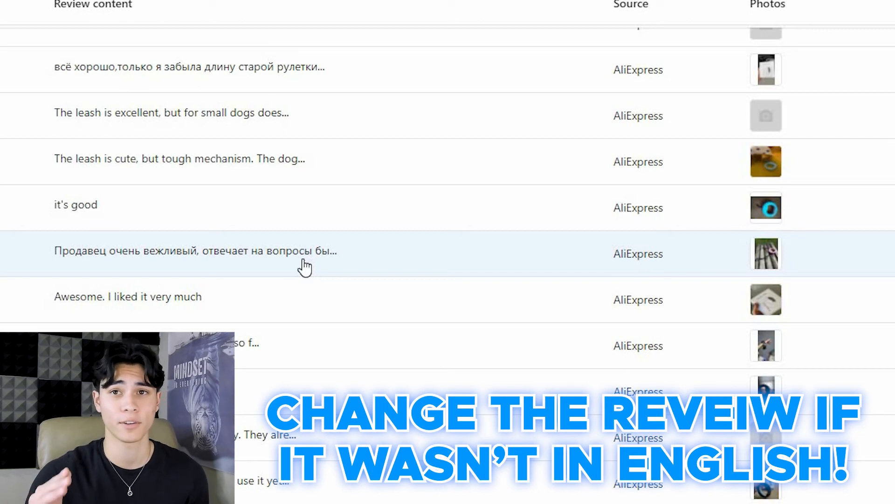
pyautogui.scroll(-5, 589, 298)
pyautogui.scroll(10, 497, 268)
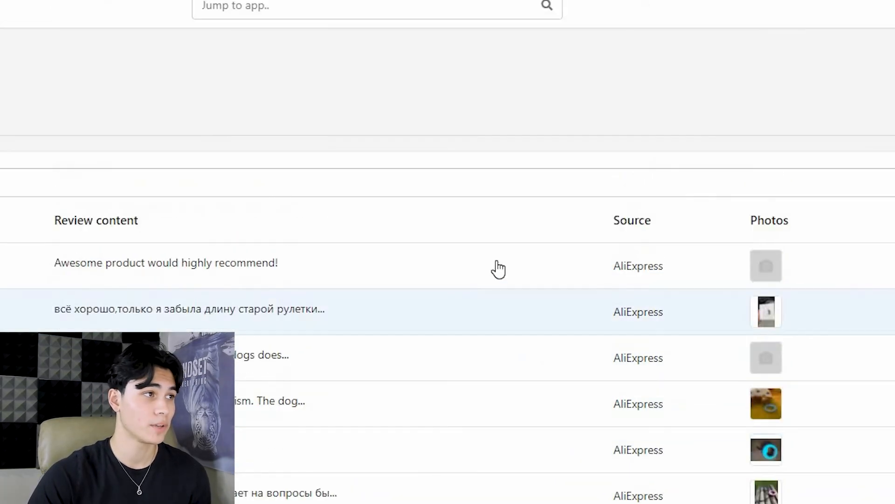
pyautogui.hotkey('alt', 'Left')
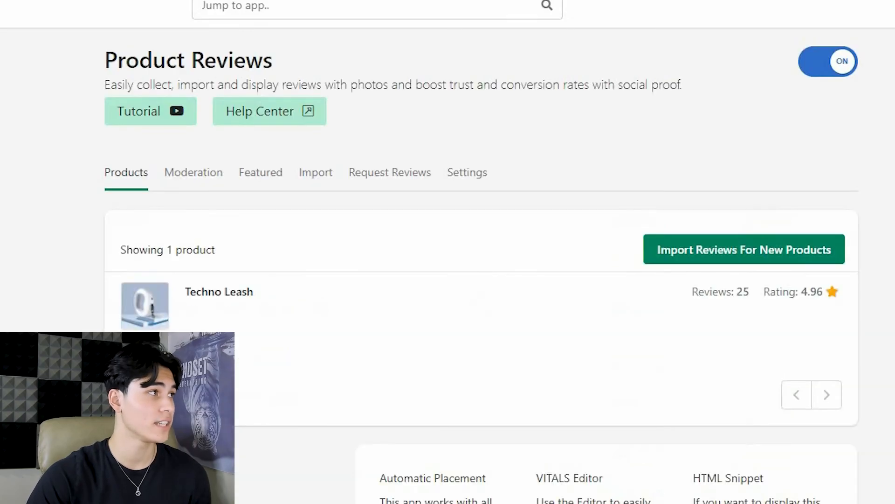
# - Reopen VITALS from the installed apps, and examine the star rating and customer photo reviews on the Techno Leash storefront page
pyautogui.hotkey('ctrl', 'shift', 'Tab')
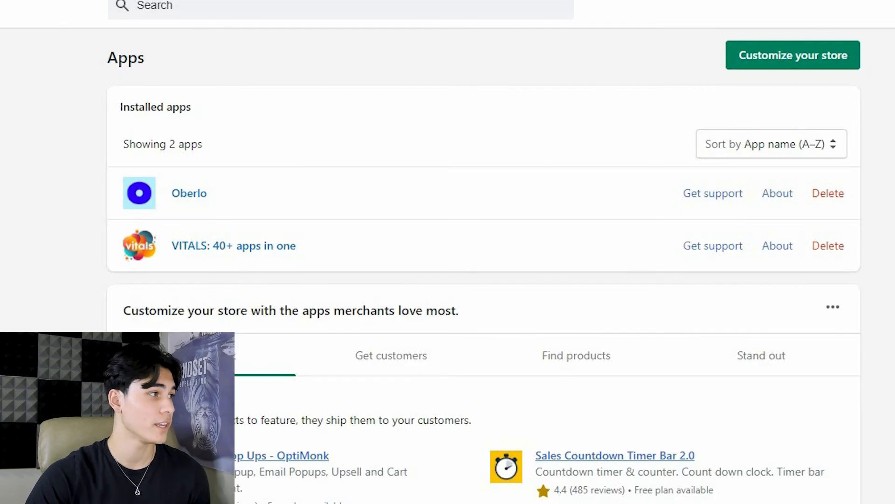
pyautogui.click(246, 247)
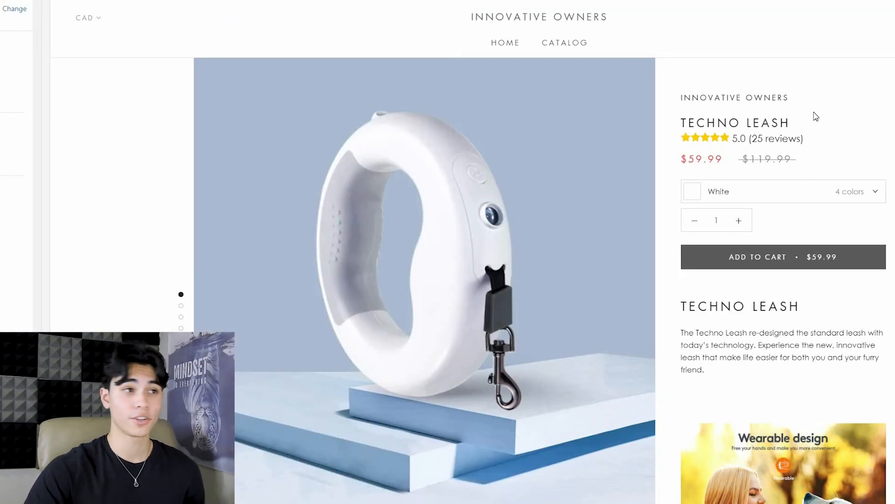
pyautogui.moveTo(854, 139); pyautogui.dragTo(798, 141)
pyautogui.click(810, 139)
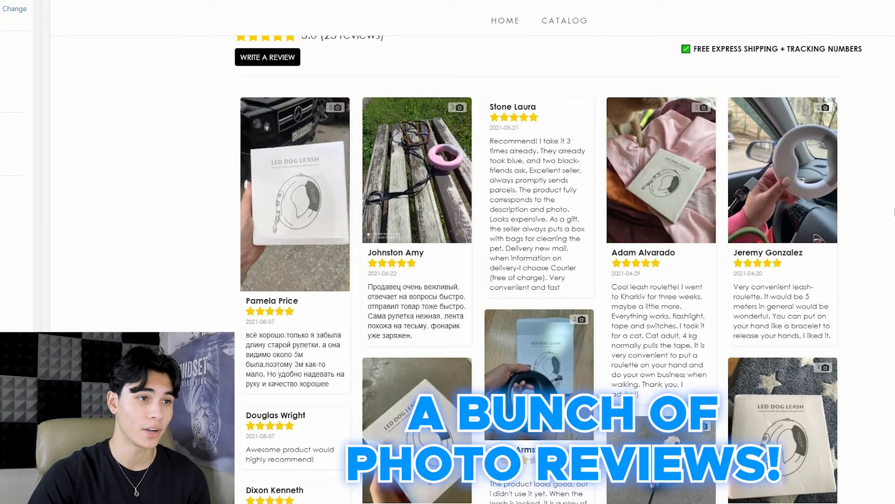
pyautogui.scroll(-3, 536, 233)
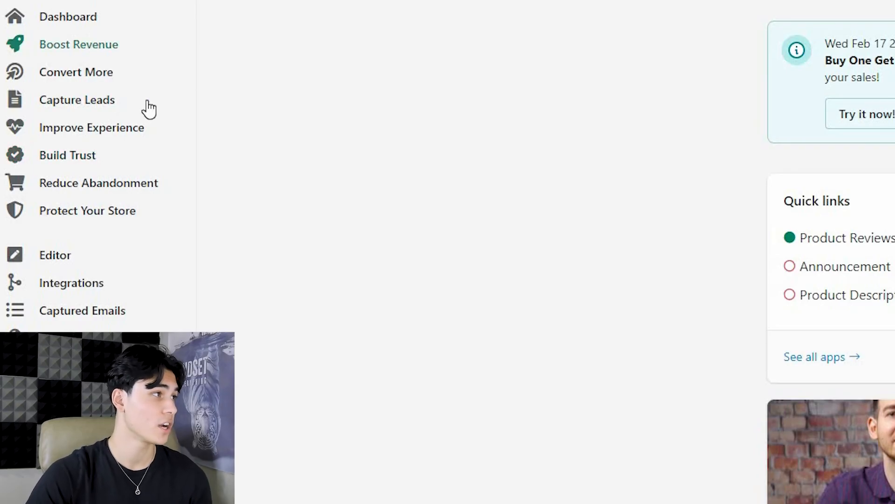
# - Look through the Boost Revenue and Convert More features in VITALS, including Animated Add to Cart and Related Products
pyautogui.click(150, 45)
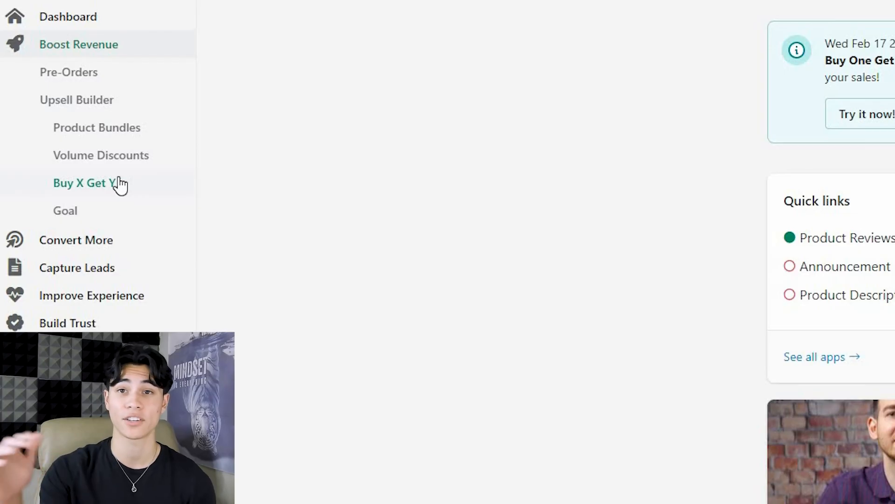
pyautogui.click(83, 240)
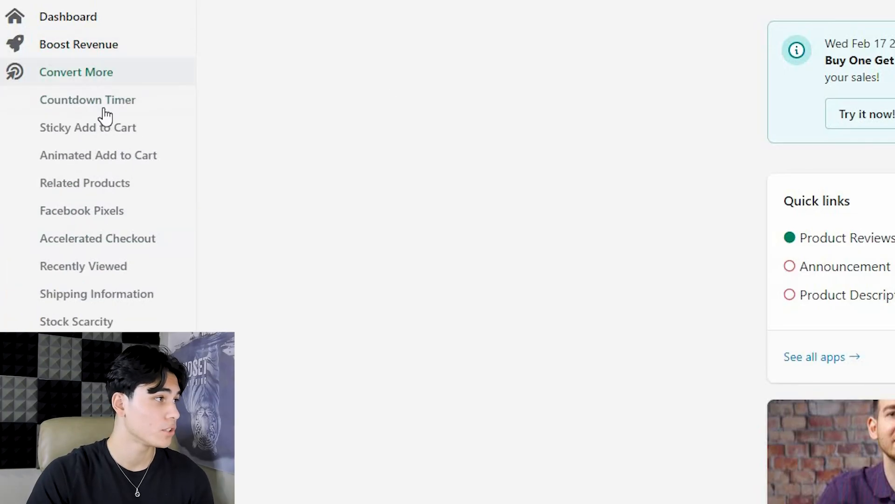
pyautogui.click(111, 130)
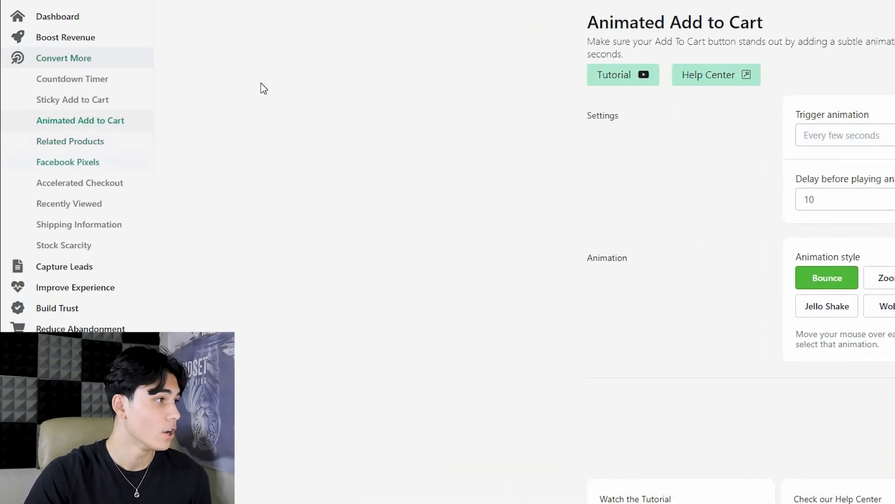
pyautogui.click(70, 141)
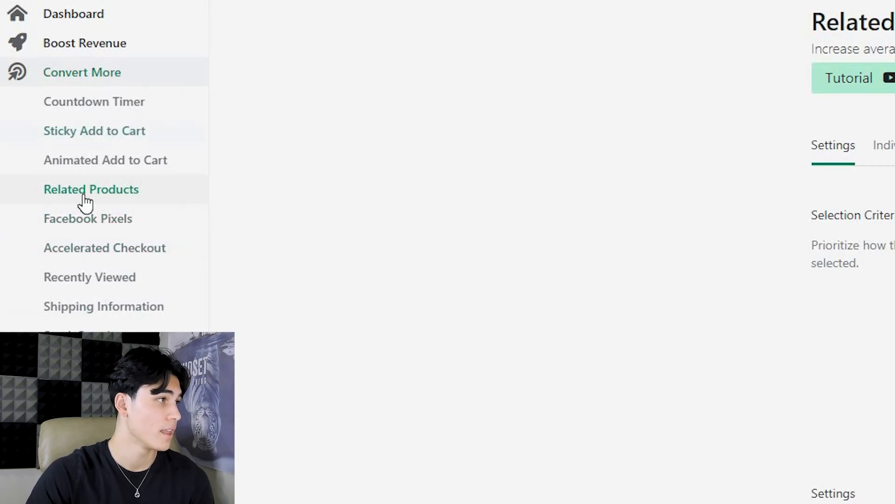
# - Set the Countdown Timer's minimum expiration deadline to 02 days and its maximum expiration deadline to 4 days
pyautogui.click(105, 104)
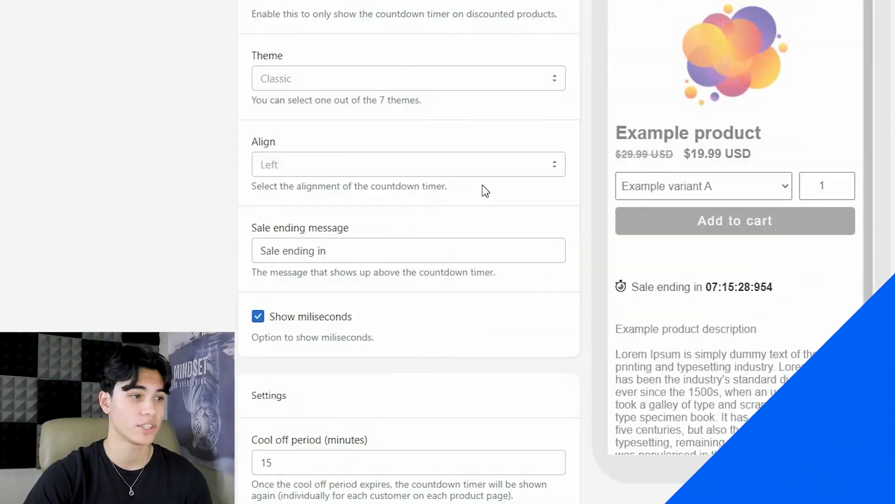
pyautogui.scroll(-1, 301, 374)
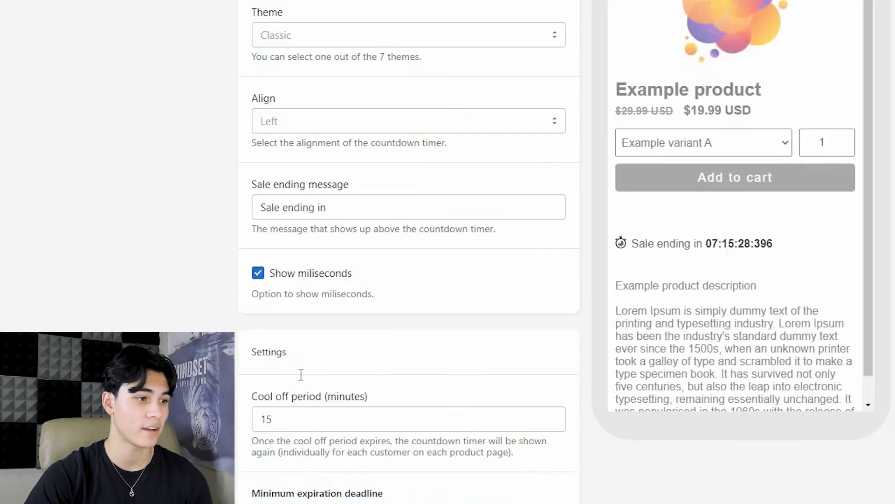
pyautogui.scroll(-4, 301, 375)
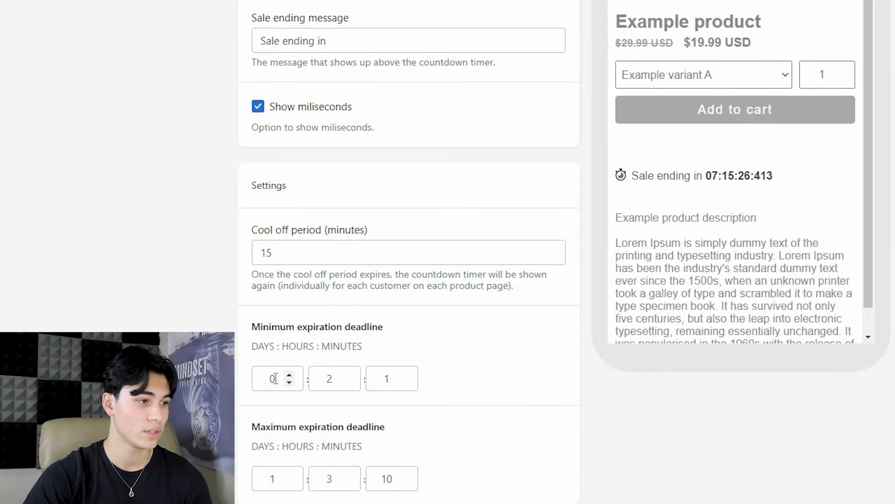
pyautogui.doubleClick(260, 379)
pyautogui.write('02')
pyautogui.press('Tab')
pyautogui.press('Tab')
pyautogui.press('Tab')
pyautogui.write('4')
pyautogui.click(765, 362)
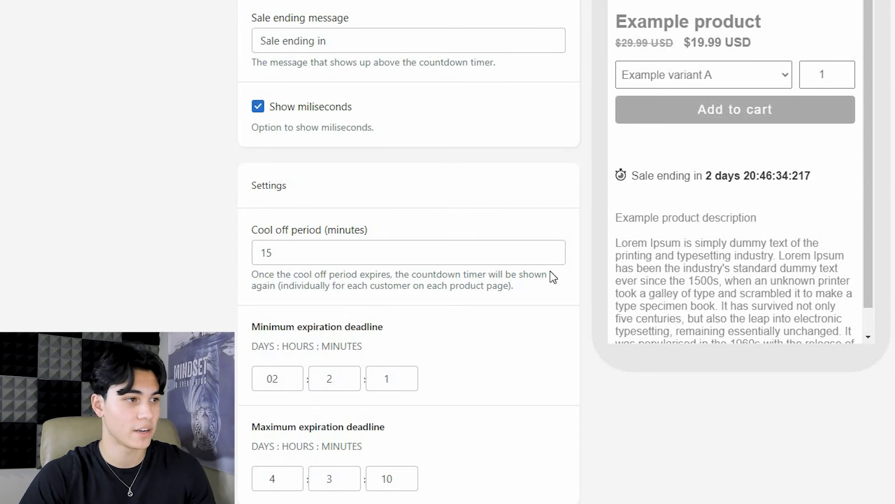
# - Turn off the display of milliseconds in the countdown timer
pyautogui.scroll(5, 355, 295)
pyautogui.click(258, 316)
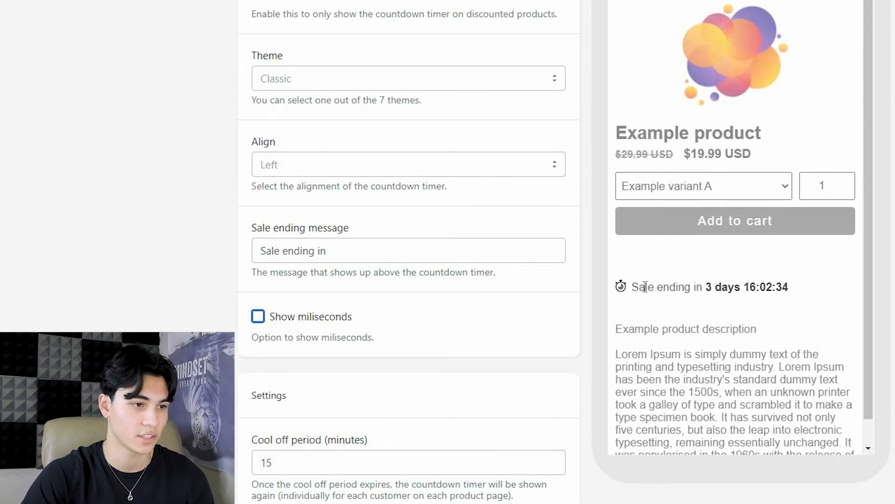
pyautogui.click(592, 265)
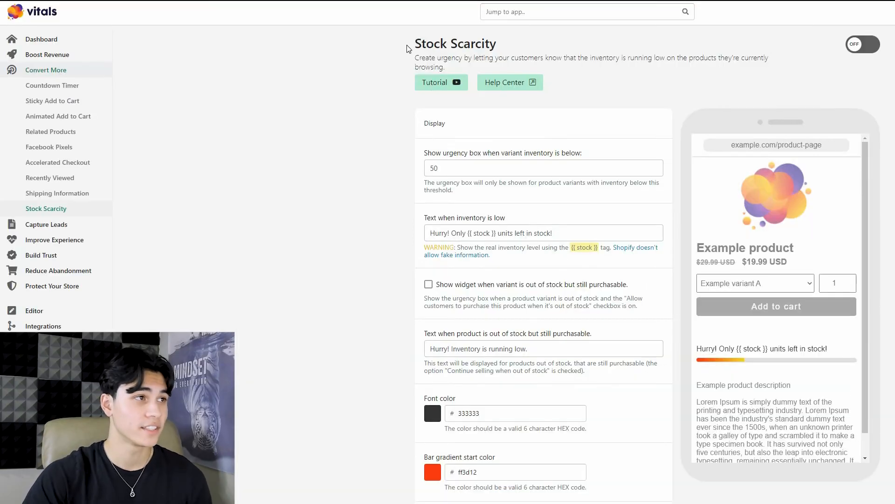
# - Look over the Stock Scarcity feature, and open the Capture Leads feature group
pyautogui.tripleClick(448, 45)
pyautogui.click(448, 44)
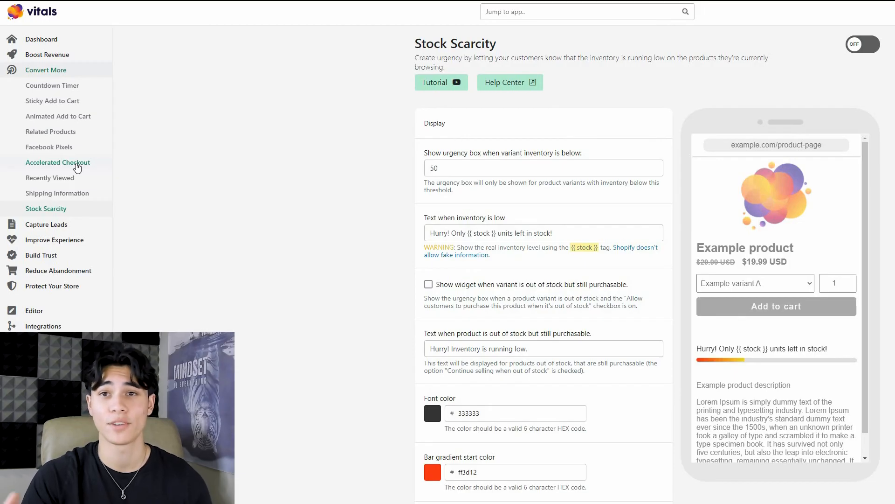
pyautogui.click(57, 226)
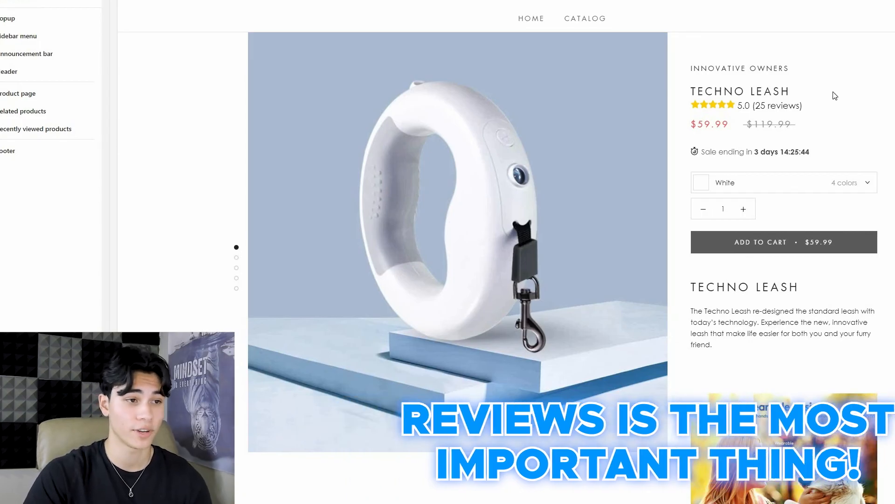
# - Examine the Techno Leash product page from the countdown timer and product description through the feature photos to the guarantee and customer reviews
pyautogui.scroll(-1, 719, 84)
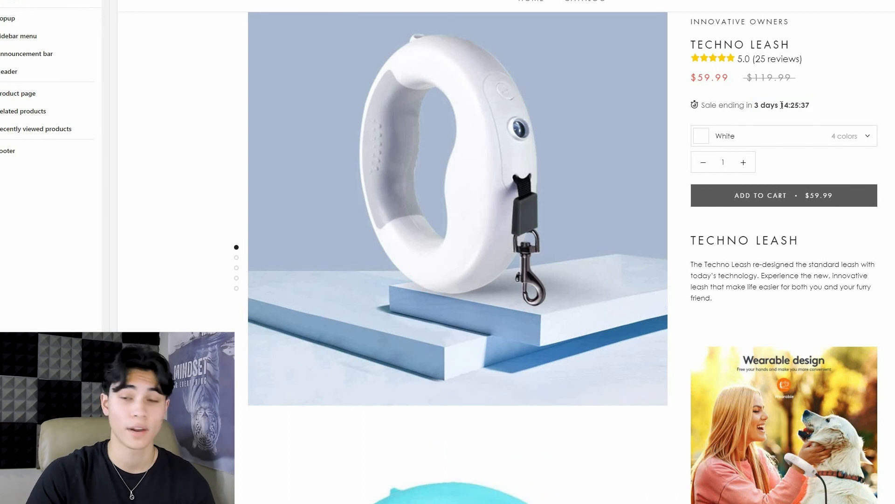
pyautogui.scroll(-3, 691, 103)
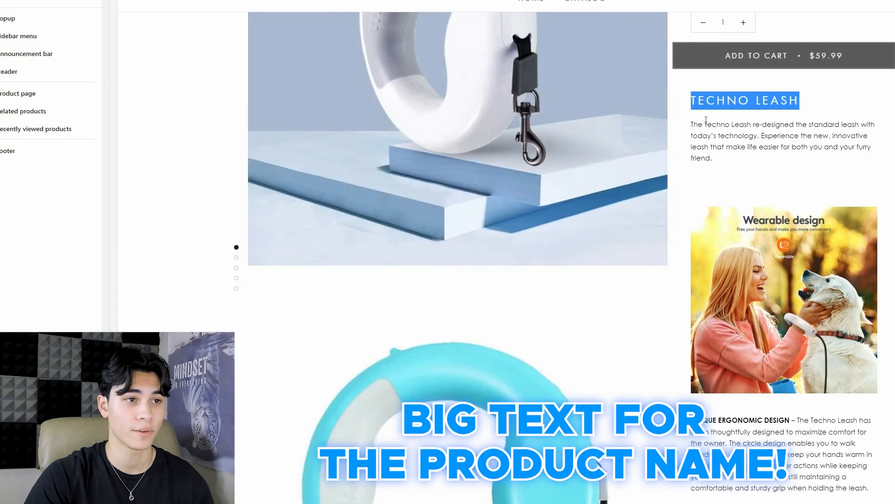
pyautogui.scroll(-2, 859, 217)
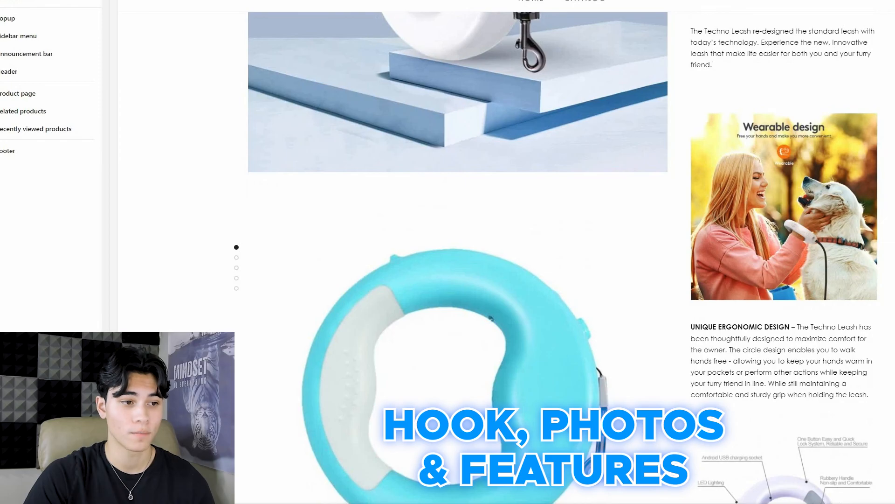
pyautogui.scroll(-3, 774, 267)
pyautogui.scroll(-15, 774, 267)
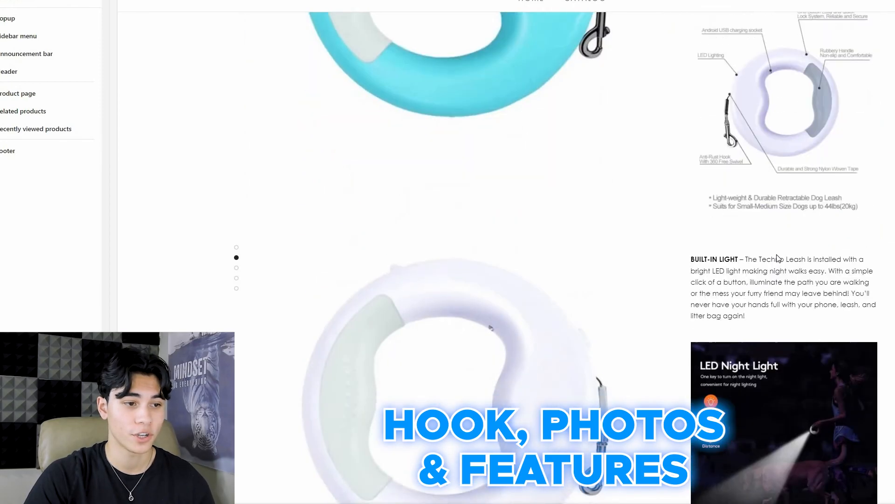
pyautogui.scroll(-10, 787, 214)
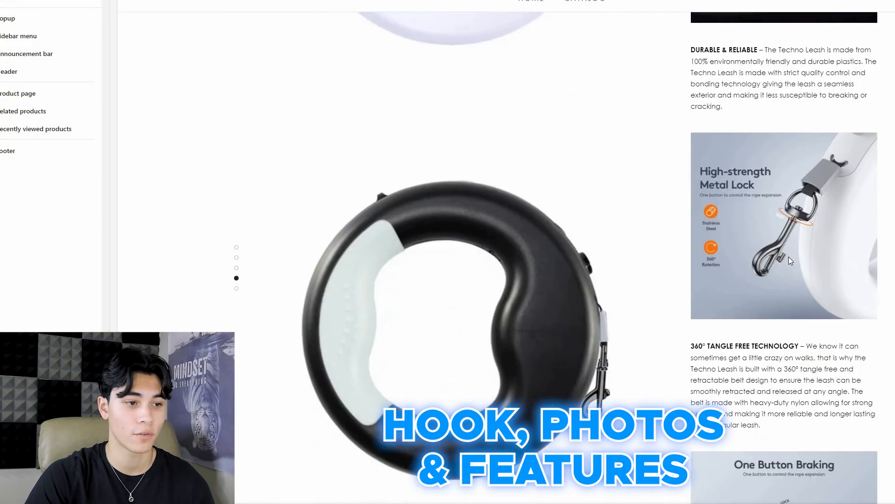
pyautogui.scroll(-6, 773, 278)
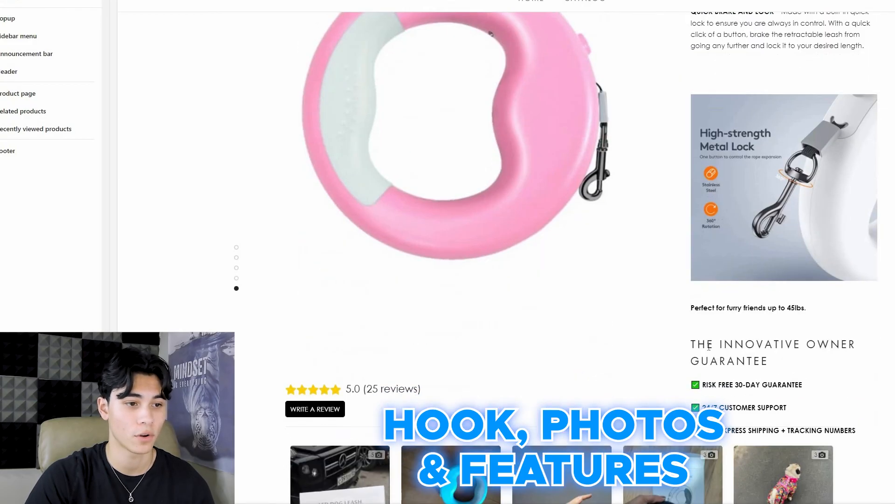